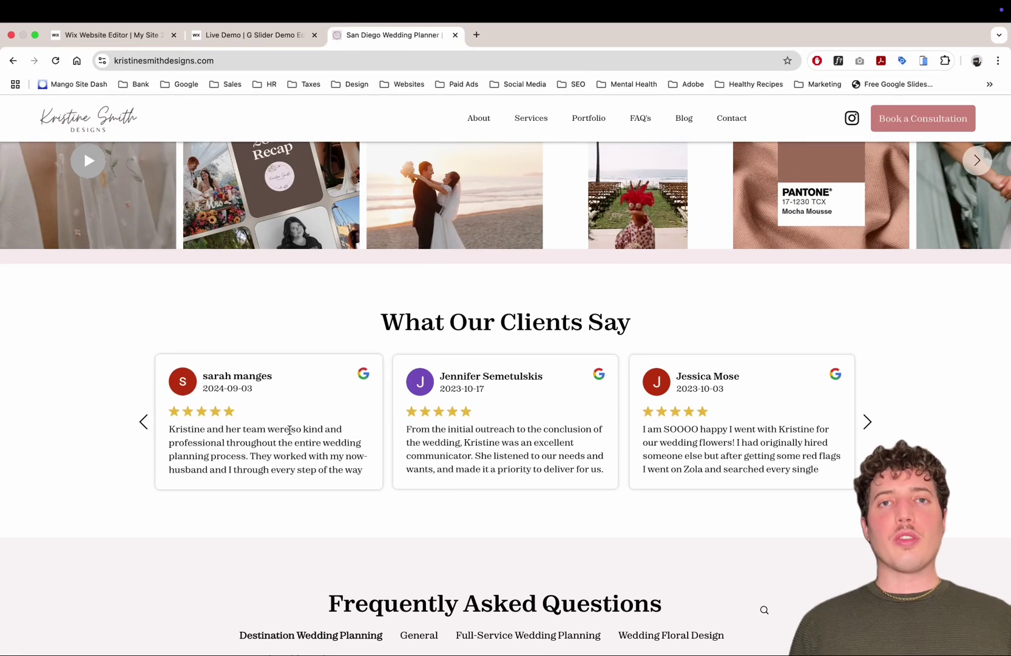
Advance the client reviews twice, preview the site in a phone frame, then return to the Wix editor
{"action": "left_click", "coordinate": [867, 422]}
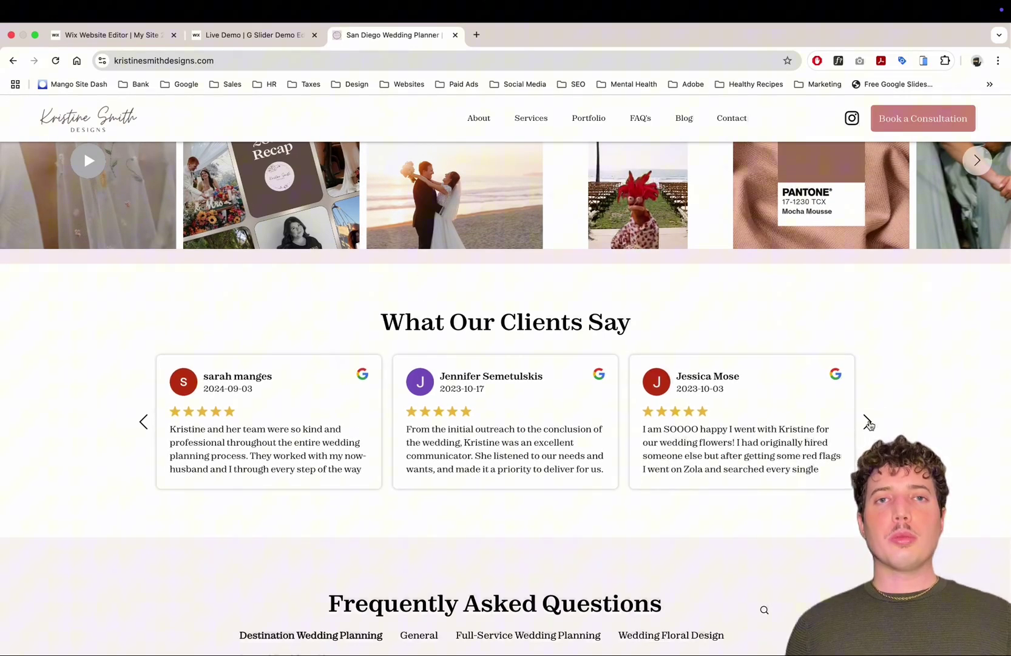
{"action": "left_click", "coordinate": [868, 421]}
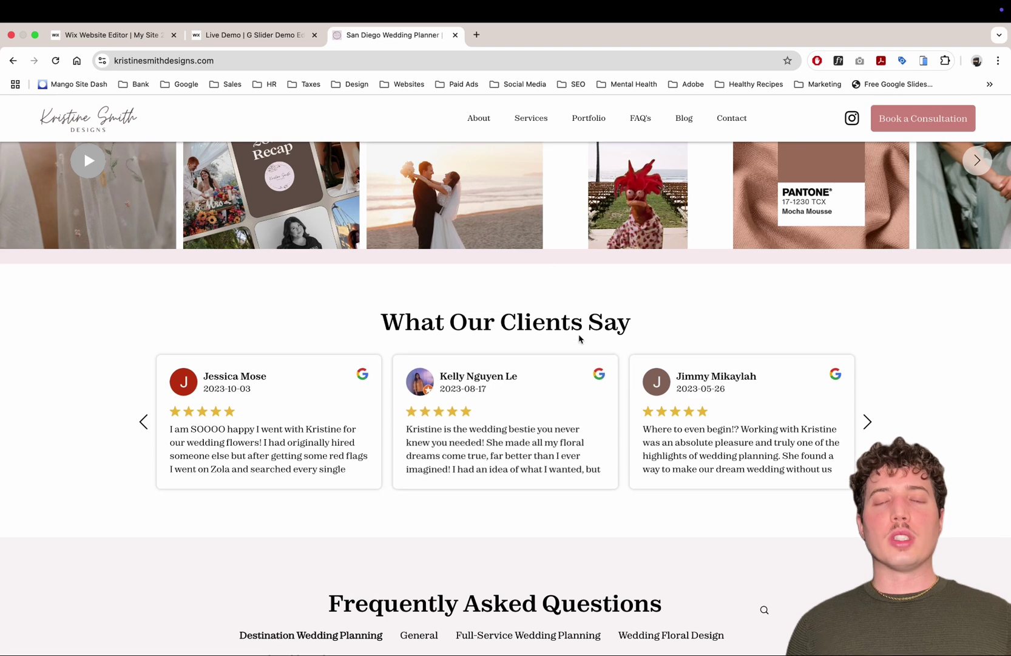
{"action": "left_click", "coordinate": [923, 60]}
{"action": "scroll", "coordinate": [546, 296], "scroll_direction": "down", "scroll_amount": 4}
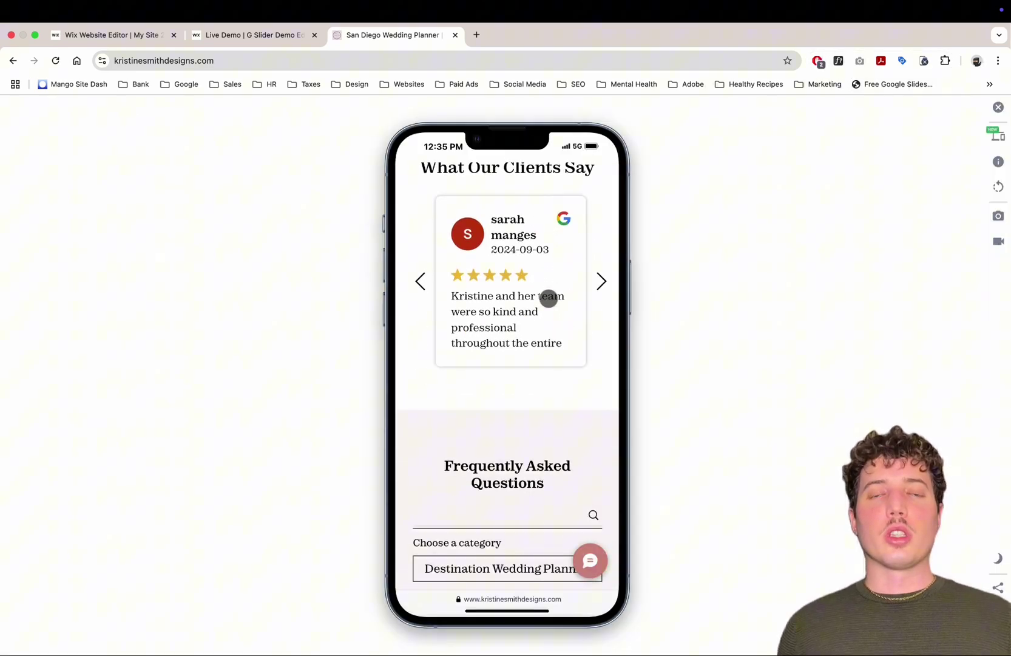
{"action": "scroll", "coordinate": [548, 298], "scroll_direction": "up", "scroll_amount": 1}
{"action": "scroll", "coordinate": [534, 303], "scroll_direction": "up", "scroll_amount": 1}
{"action": "left_click", "coordinate": [147, 38]}
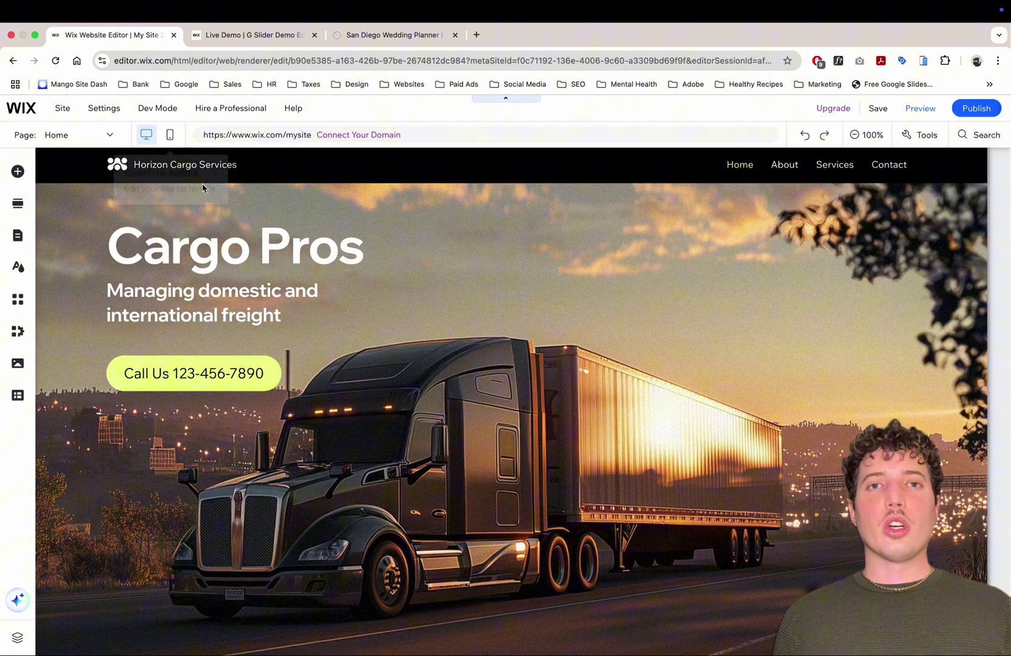
Open the full Wix App Market from the My Business panel
{"action": "scroll", "coordinate": [286, 250], "scroll_direction": "down", "scroll_amount": 3}
{"action": "scroll", "coordinate": [286, 250], "scroll_direction": "up", "scroll_amount": 3}
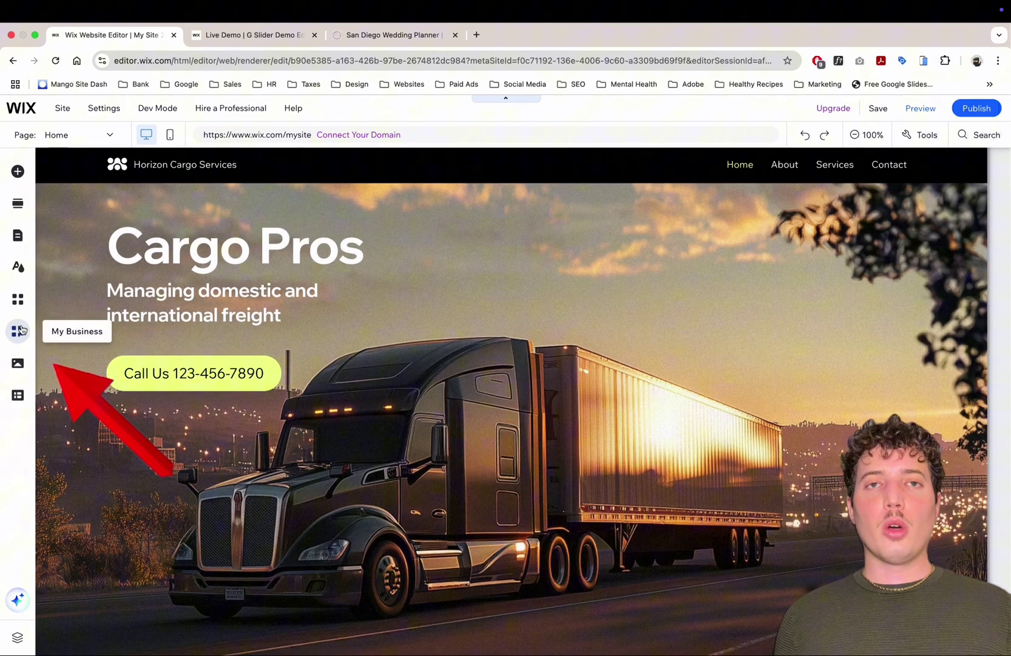
{"action": "left_click", "coordinate": [20, 337]}
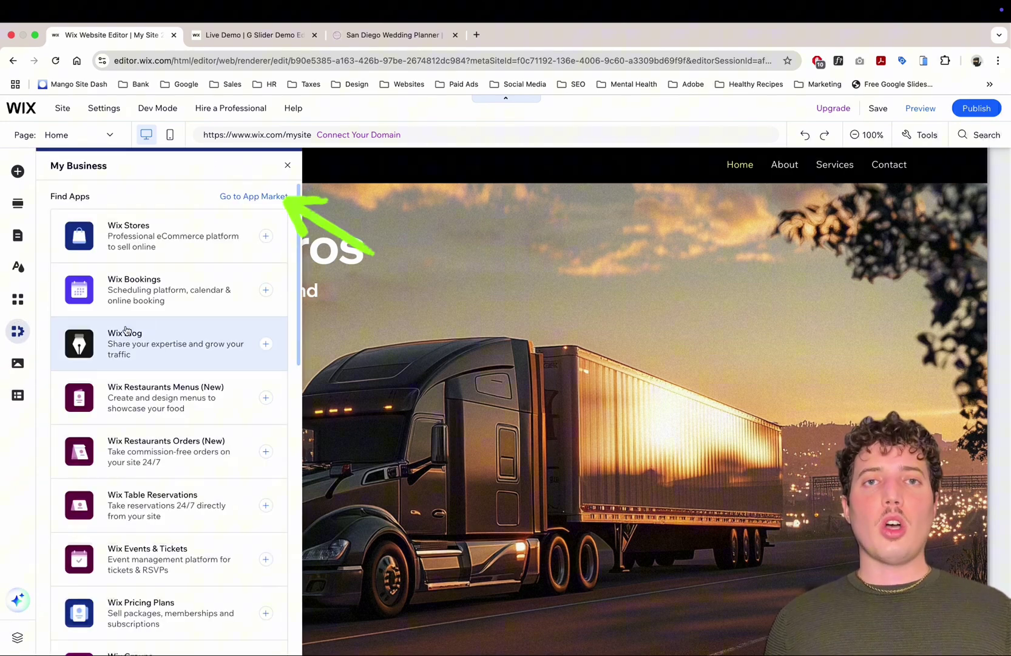
{"action": "left_click", "coordinate": [249, 202]}
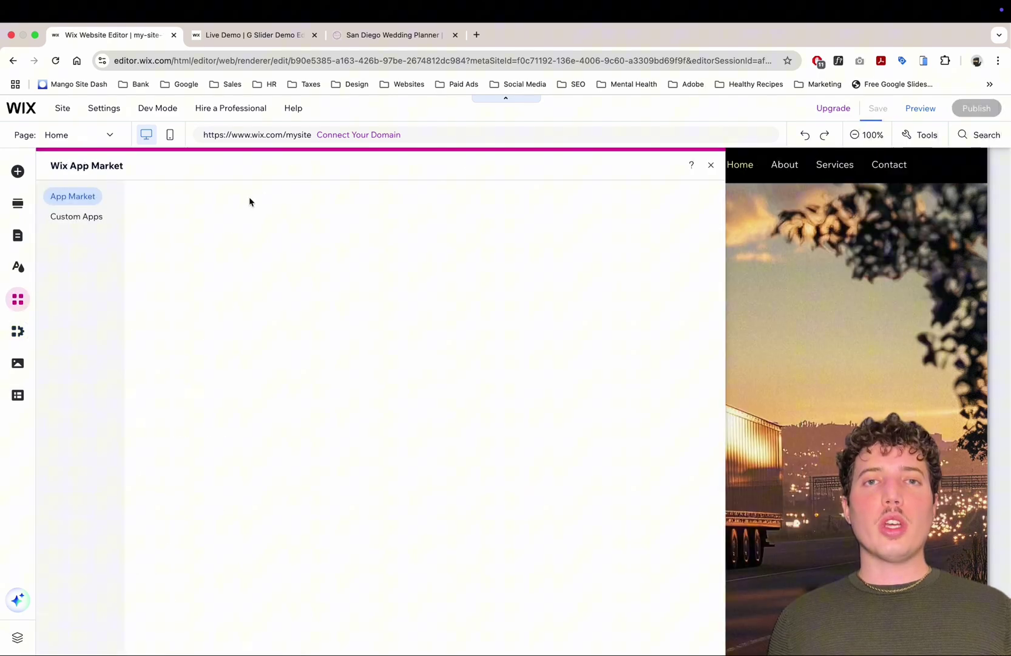
Search 'google reviews slider' and open the Google Reviews Slider app page
{"action": "left_click", "coordinate": [425, 271]}
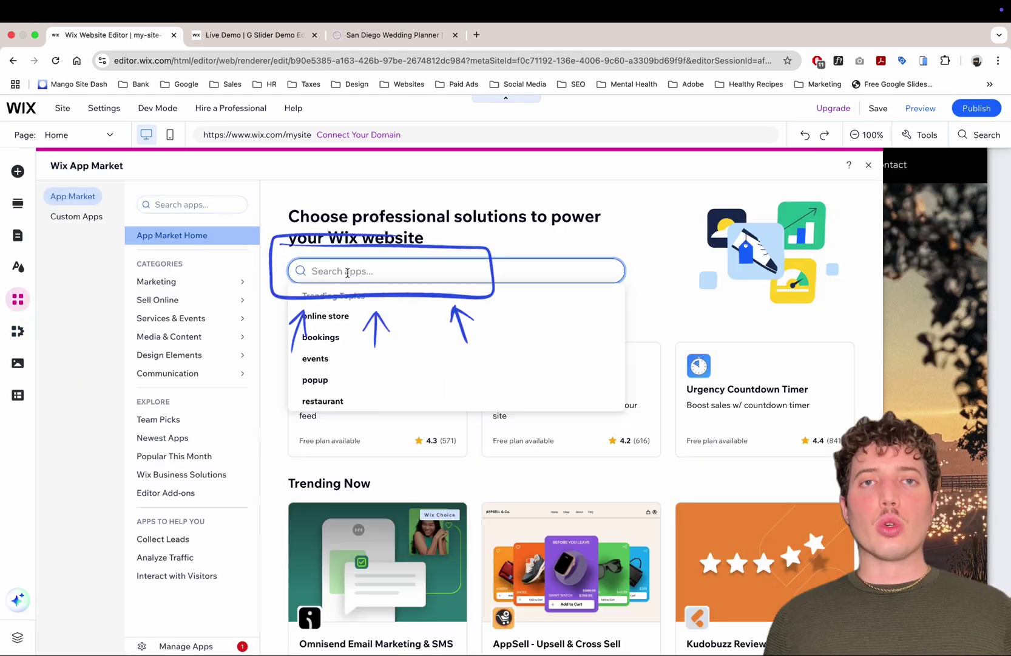
{"action": "type", "text": "google reviews slider"}
{"action": "key", "text": "Return"}
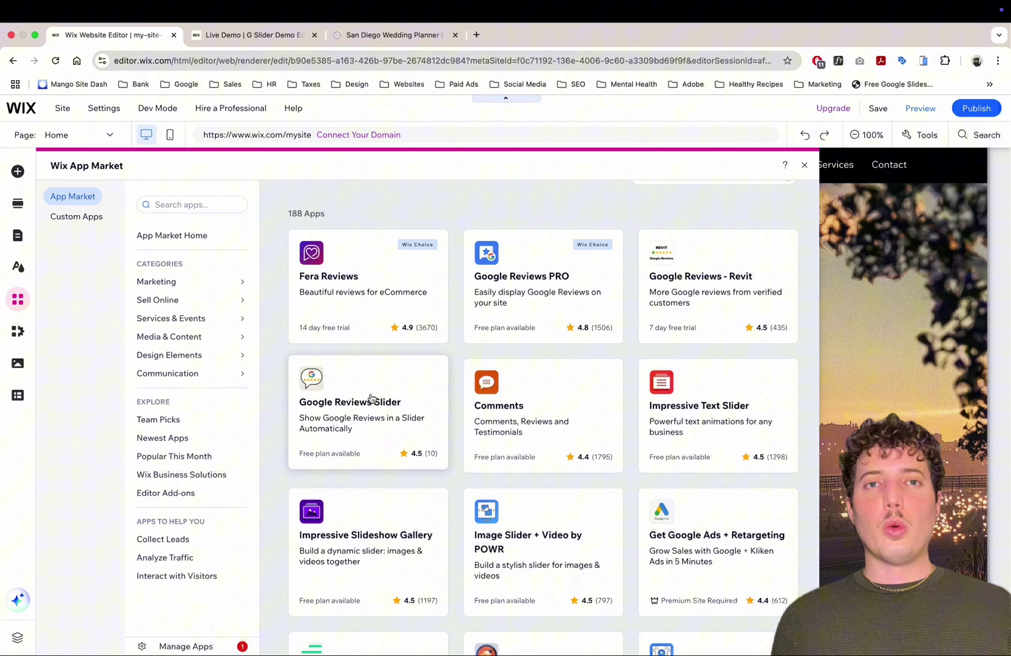
{"action": "left_click", "coordinate": [360, 385]}
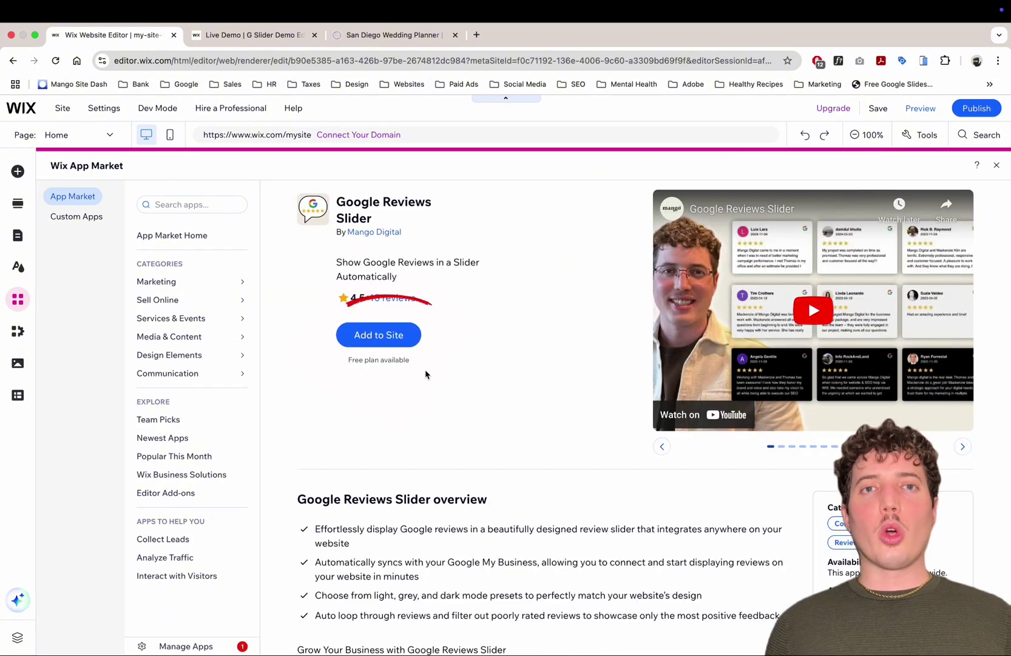
Add Google Reviews Slider to the site, accepting the third-party app terms
{"action": "left_click", "coordinate": [399, 340]}
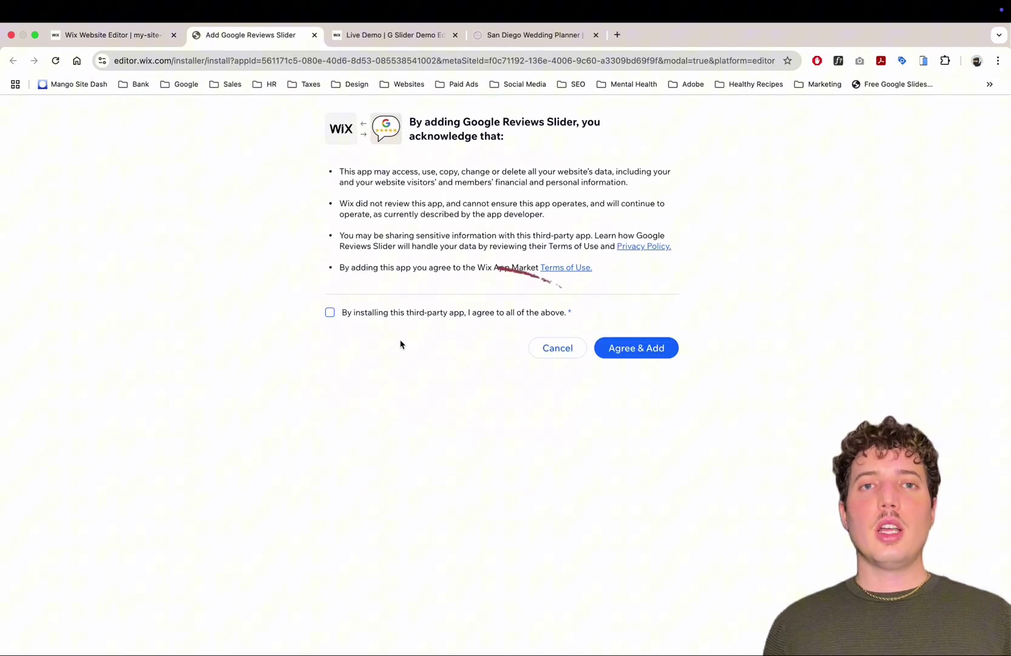
{"action": "left_click", "coordinate": [406, 315]}
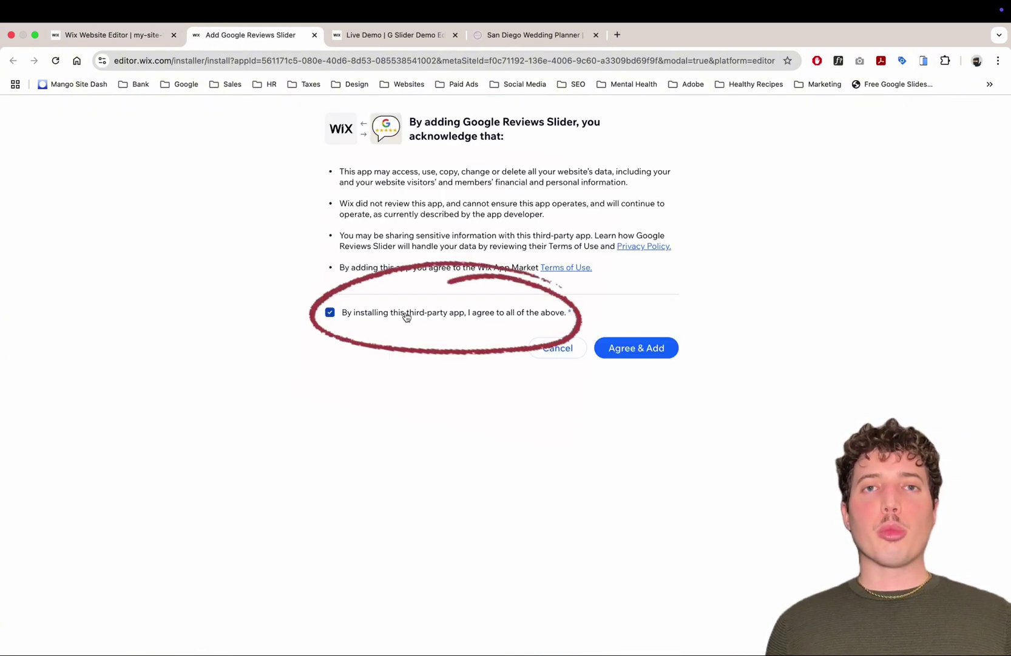
{"action": "left_click", "coordinate": [637, 352]}
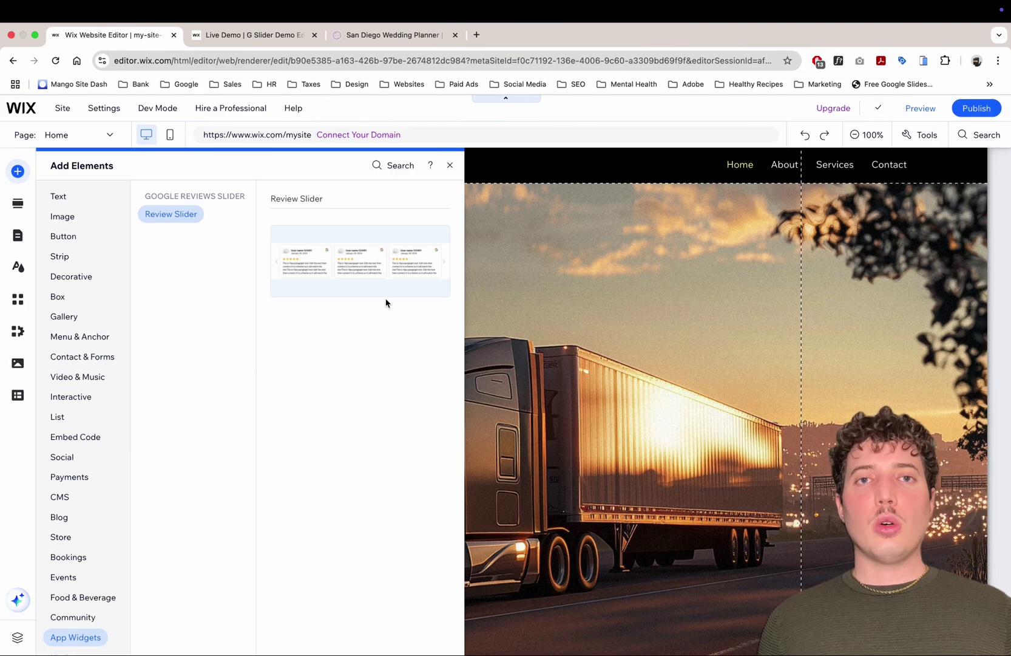
Add a Review Slider widget, shift it left in its section, and open its Dashboard
{"action": "left_click", "coordinate": [328, 265]}
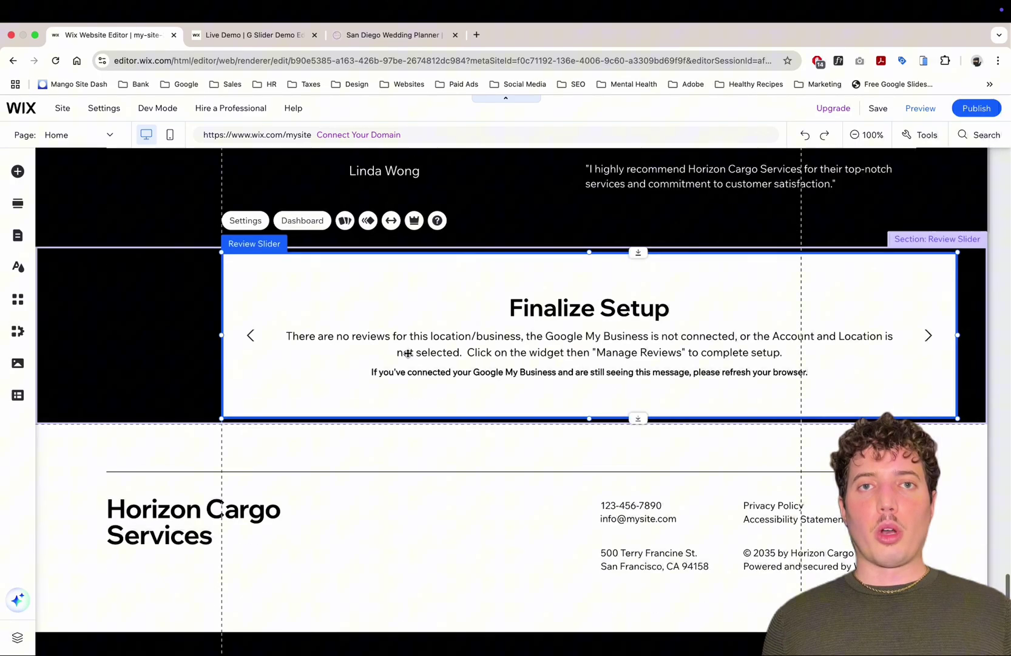
{"action": "scroll", "coordinate": [103, 442], "scroll_direction": "up", "scroll_amount": 2}
{"action": "left_click", "coordinate": [107, 442]}
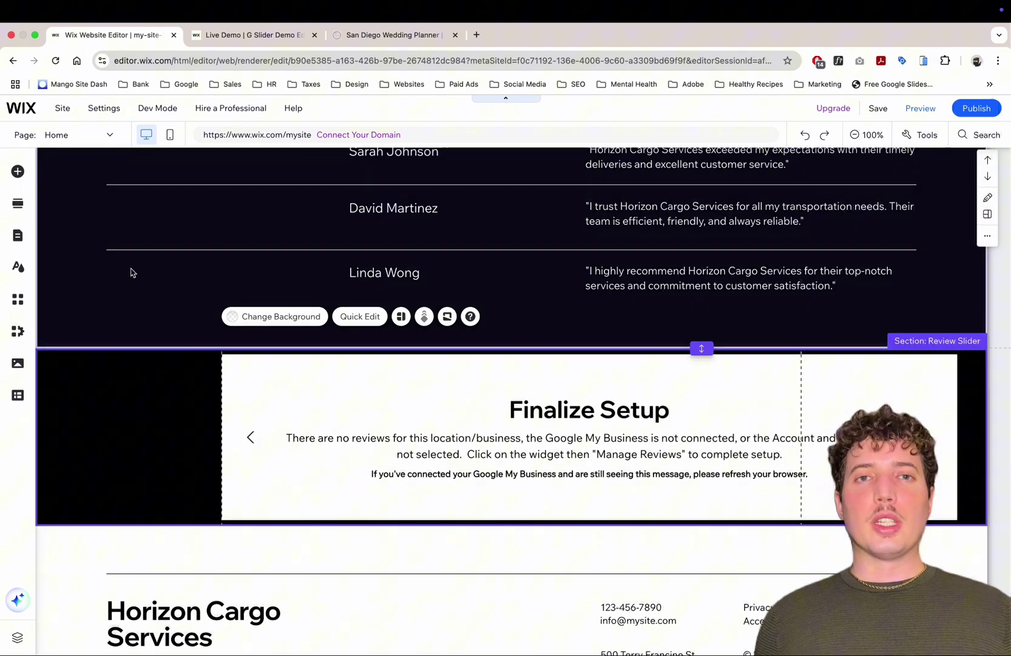
{"action": "left_click_drag", "start_coordinate": [297, 393], "coordinate": [220, 393]}
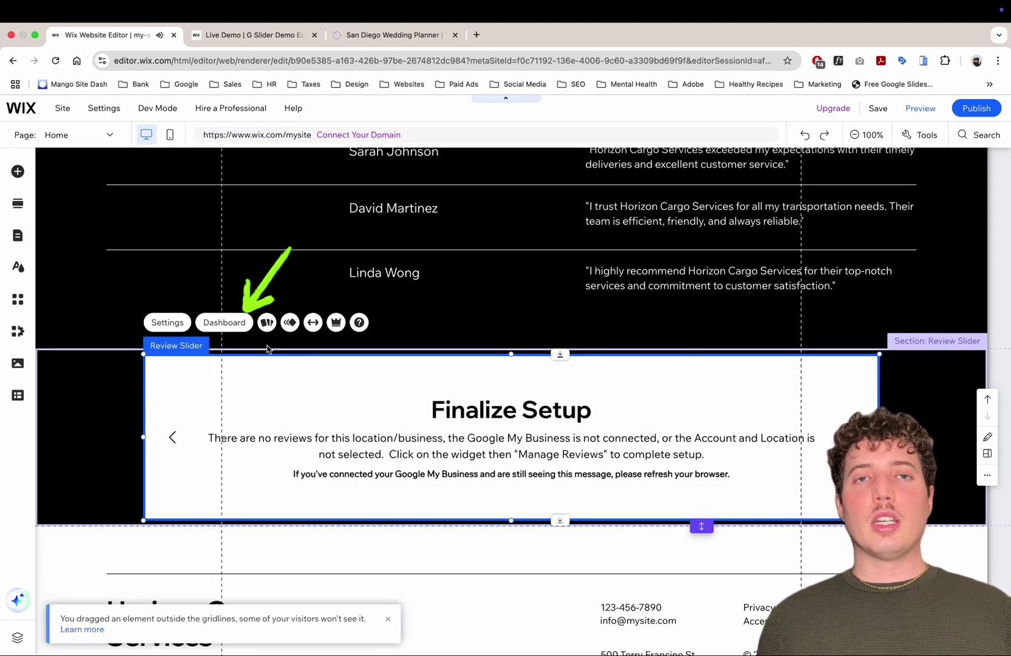
{"action": "left_click", "coordinate": [228, 328]}
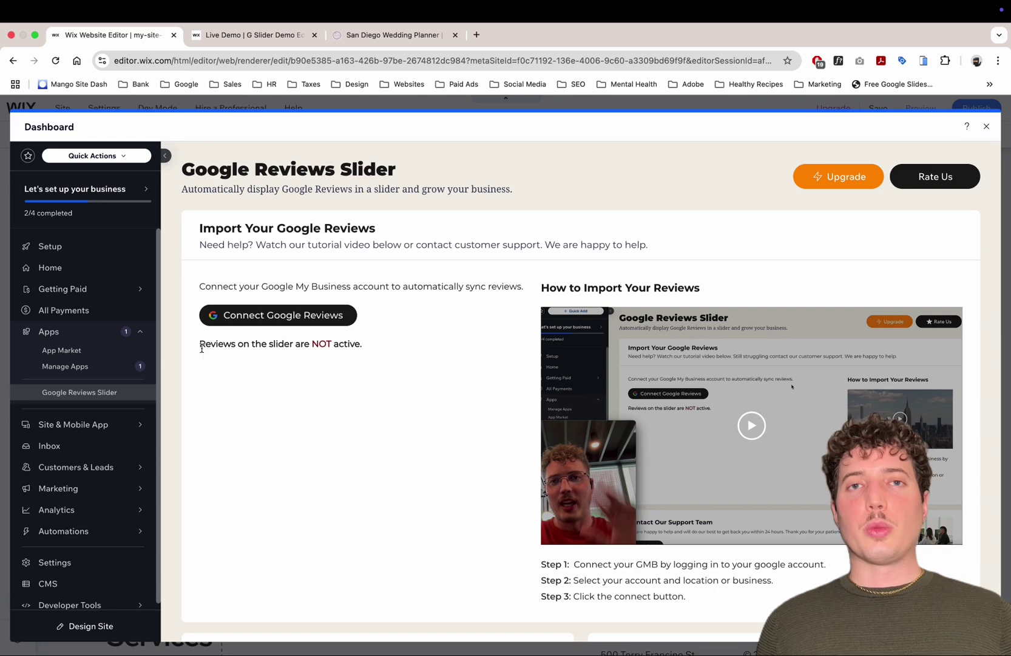
Start connecting Google Reviews from the slider's dashboard
{"action": "left_click_drag", "start_coordinate": [288, 342], "coordinate": [372, 342]}
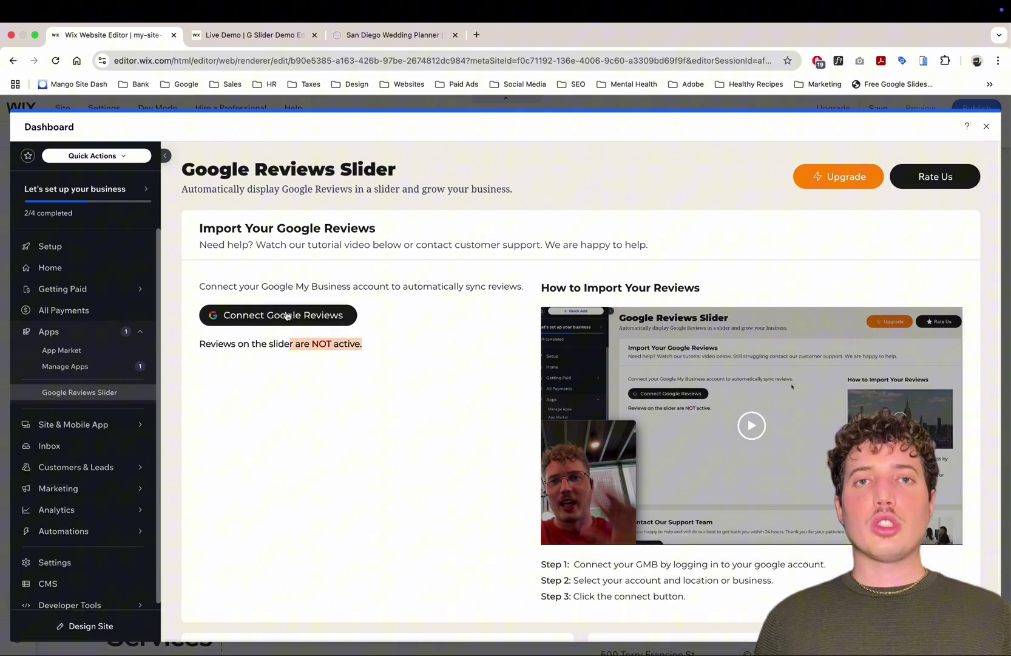
{"action": "left_click", "coordinate": [279, 314]}
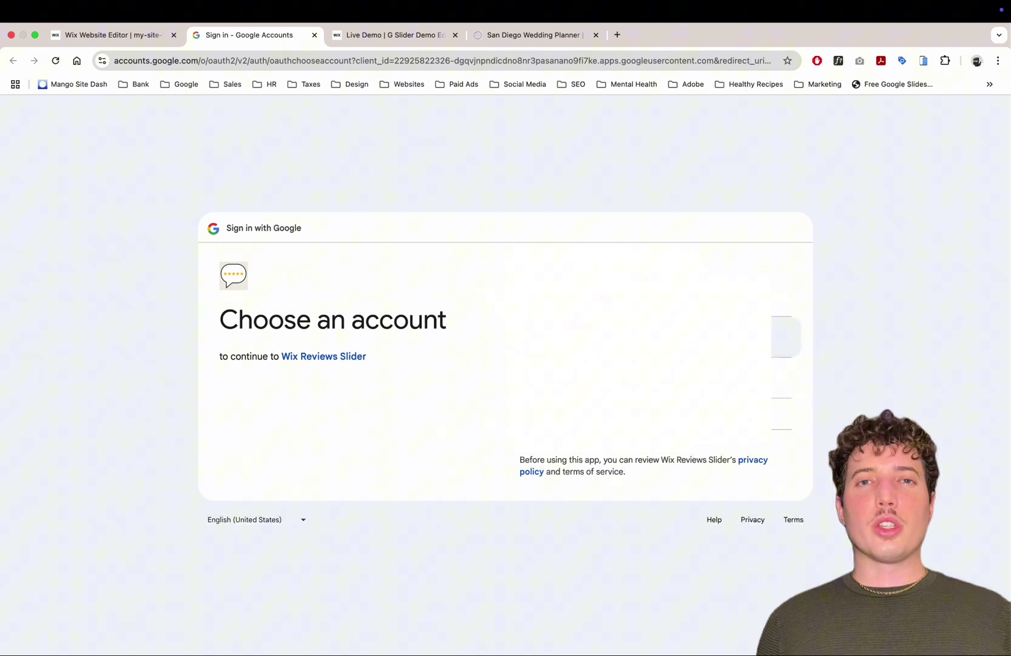
Choose the Google account and allow Wix Reviews Slider access to business listings
{"action": "left_click", "coordinate": [668, 337]}
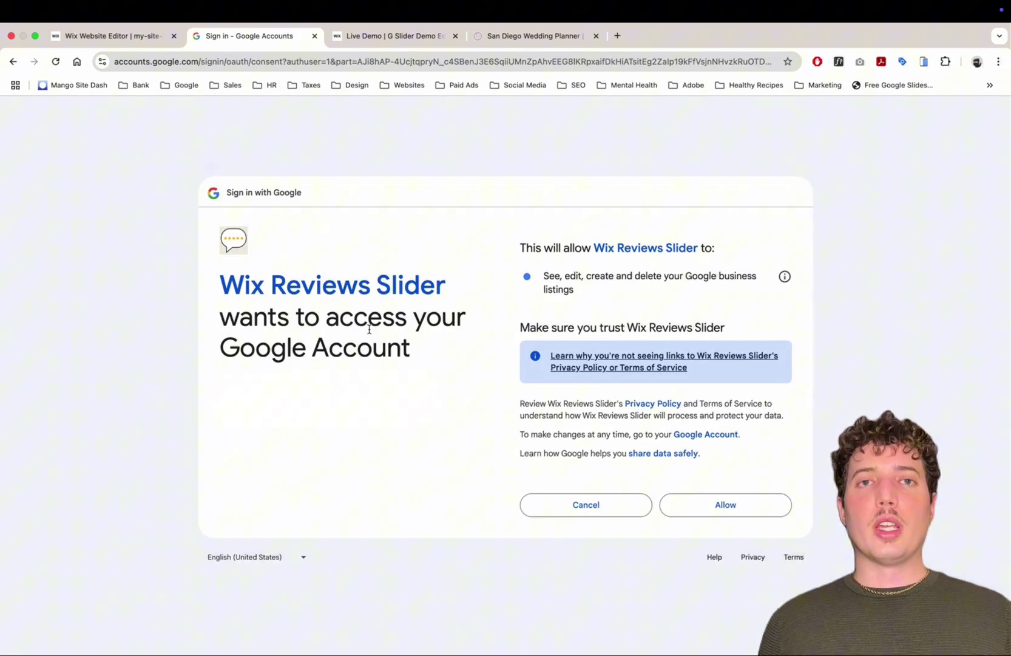
{"action": "left_click", "coordinate": [714, 503]}
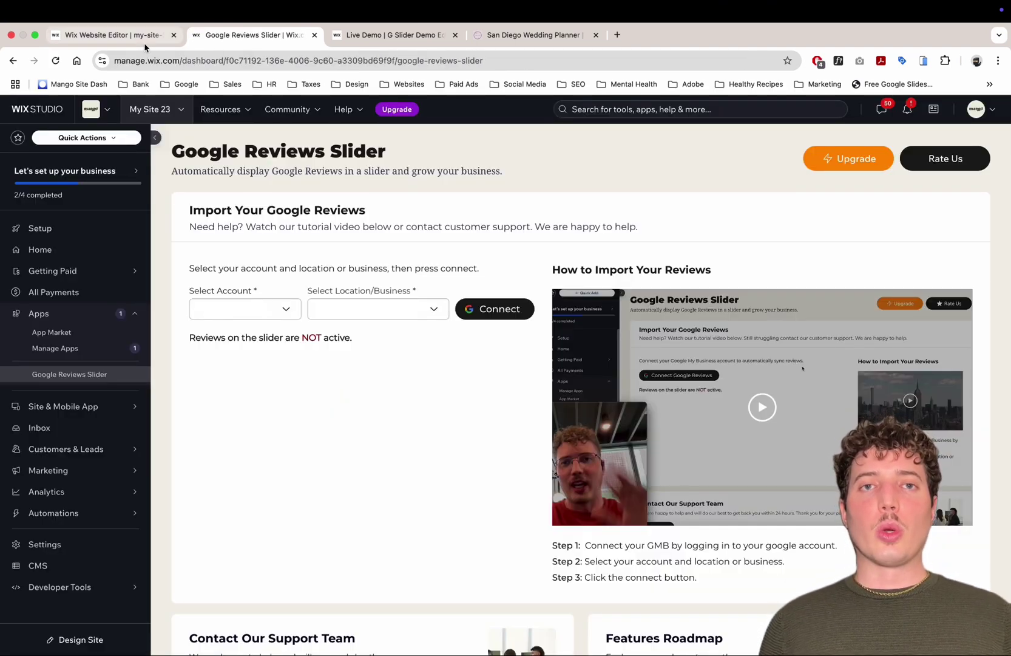
Select the business location and connect it so the Google reviews become Active
{"action": "left_click", "coordinate": [362, 310]}
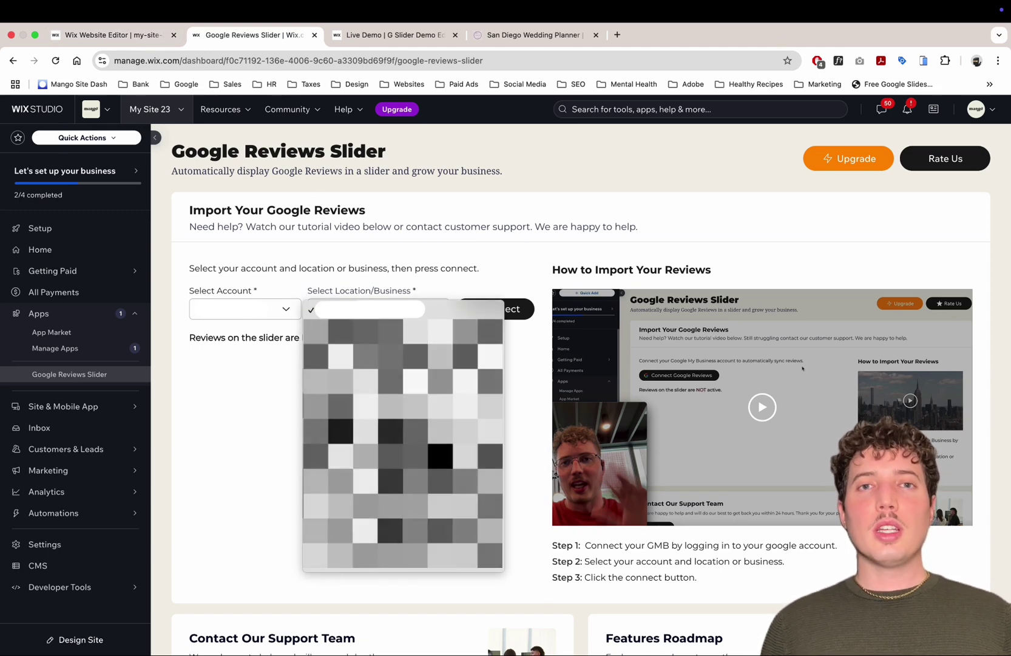
{"action": "left_click", "coordinate": [491, 310]}
{"action": "left_click", "coordinate": [491, 310]}
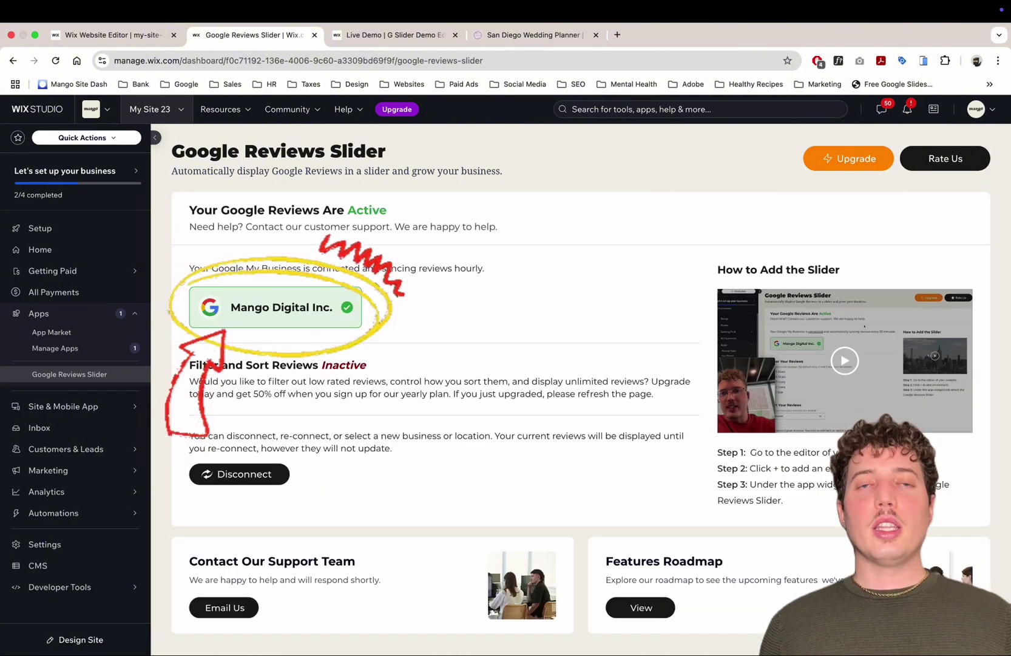
{"action": "scroll", "coordinate": [375, 285], "scroll_direction": "down", "scroll_amount": 1}
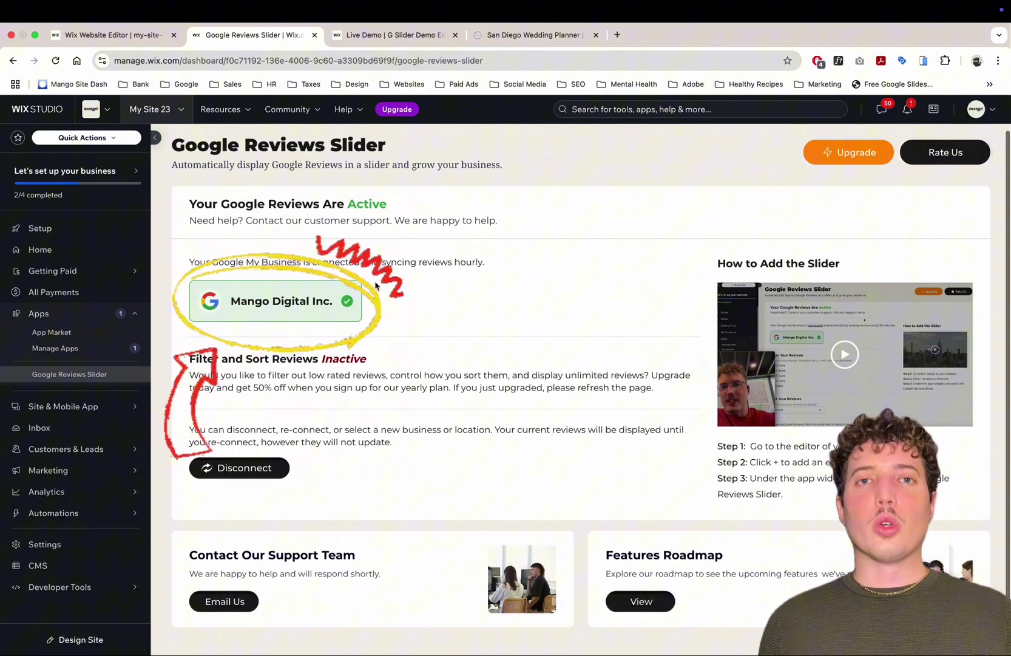
{"action": "scroll", "coordinate": [316, 297], "scroll_direction": "up", "scroll_amount": 1}
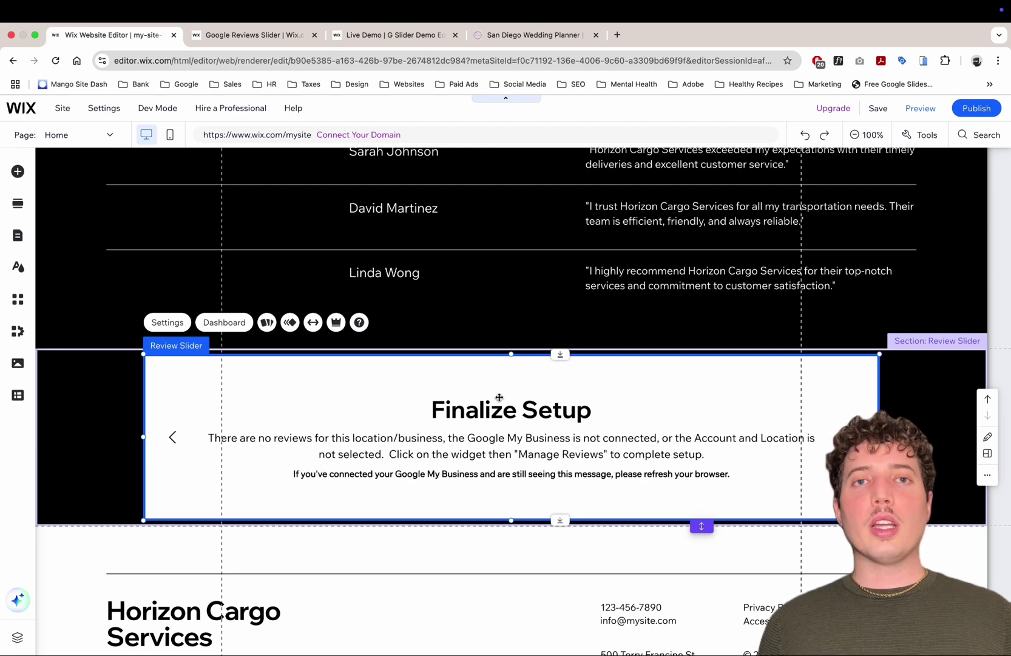
Reload the editor to load the Google reviews, then stretch the Review Slider to full width
{"action": "left_click", "coordinate": [56, 61]}
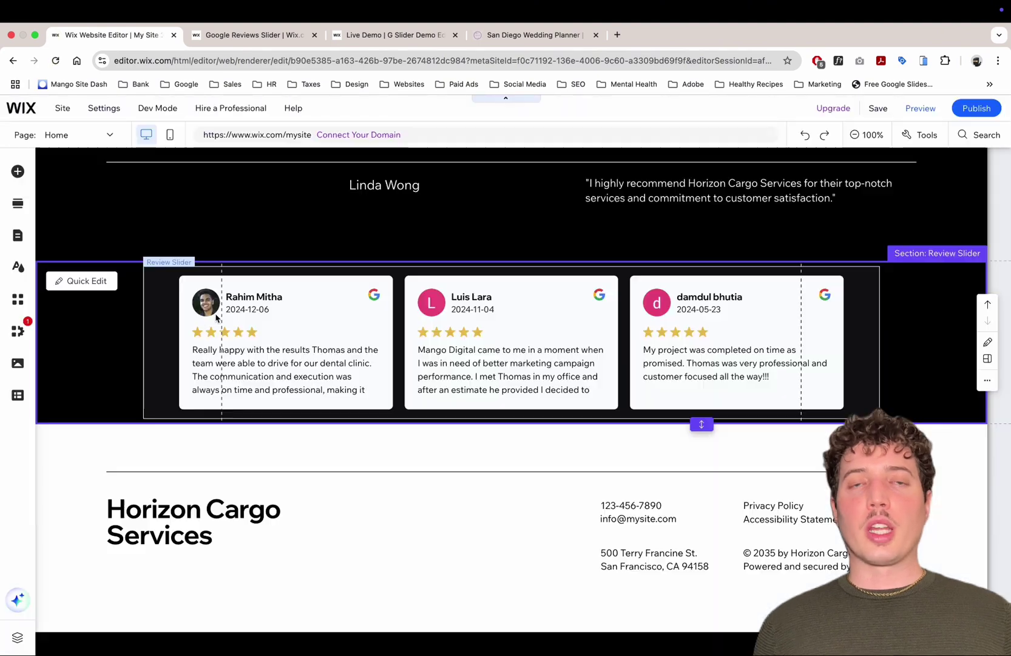
{"action": "left_click", "coordinate": [340, 309]}
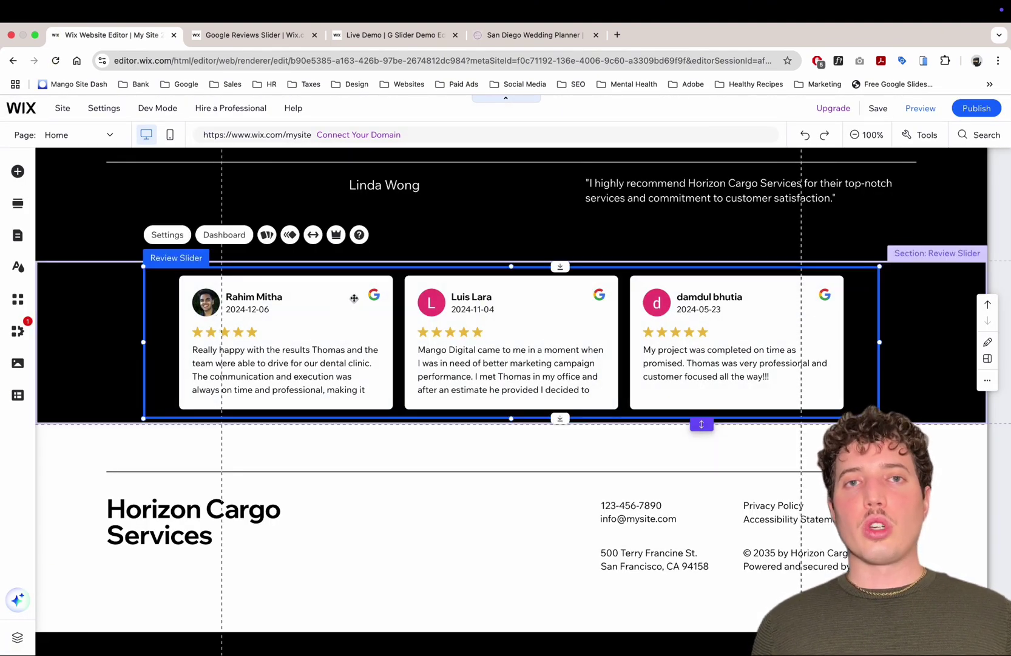
{"action": "left_click", "coordinate": [313, 236]}
{"action": "left_click", "coordinate": [931, 321]}
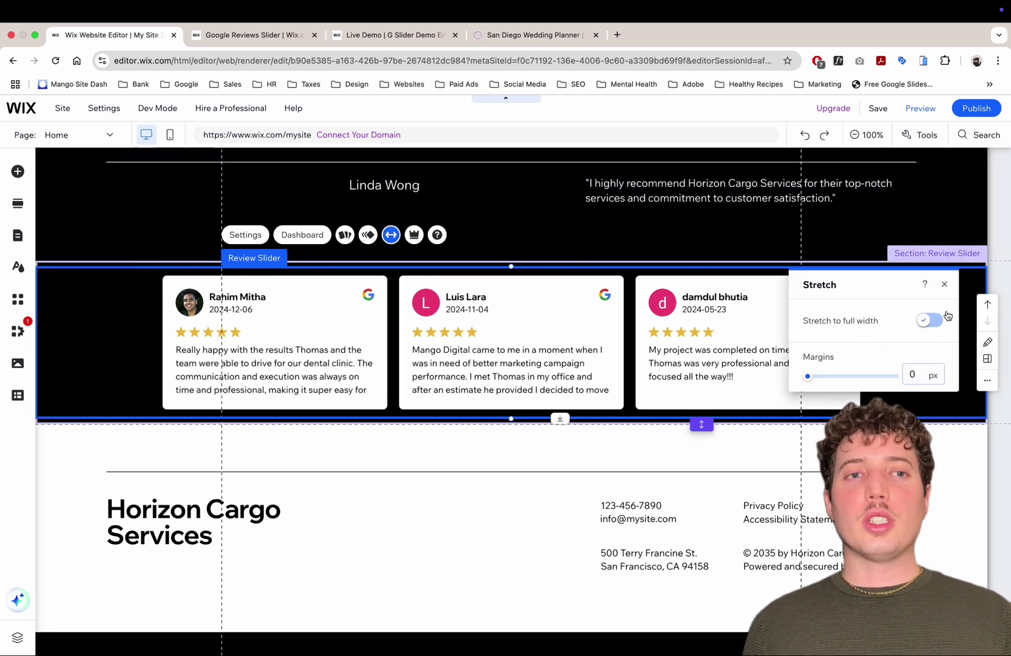
Set the slider's previous arrow icon colour to the white theme swatch
{"action": "left_click", "coordinate": [942, 285]}
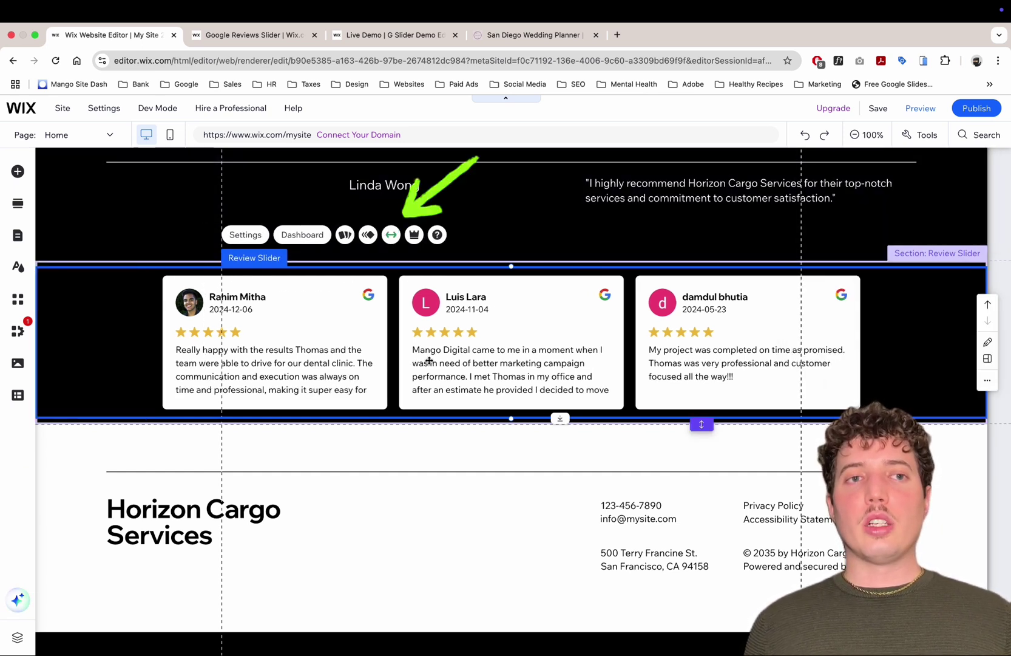
{"action": "left_click", "coordinate": [150, 343]}
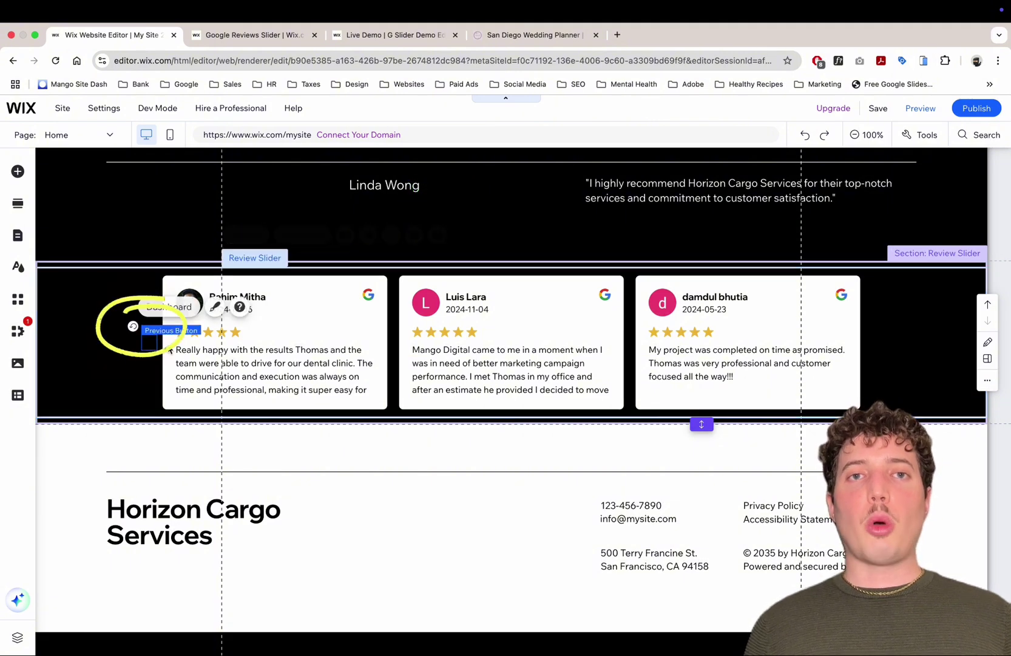
{"action": "left_click", "coordinate": [213, 307]}
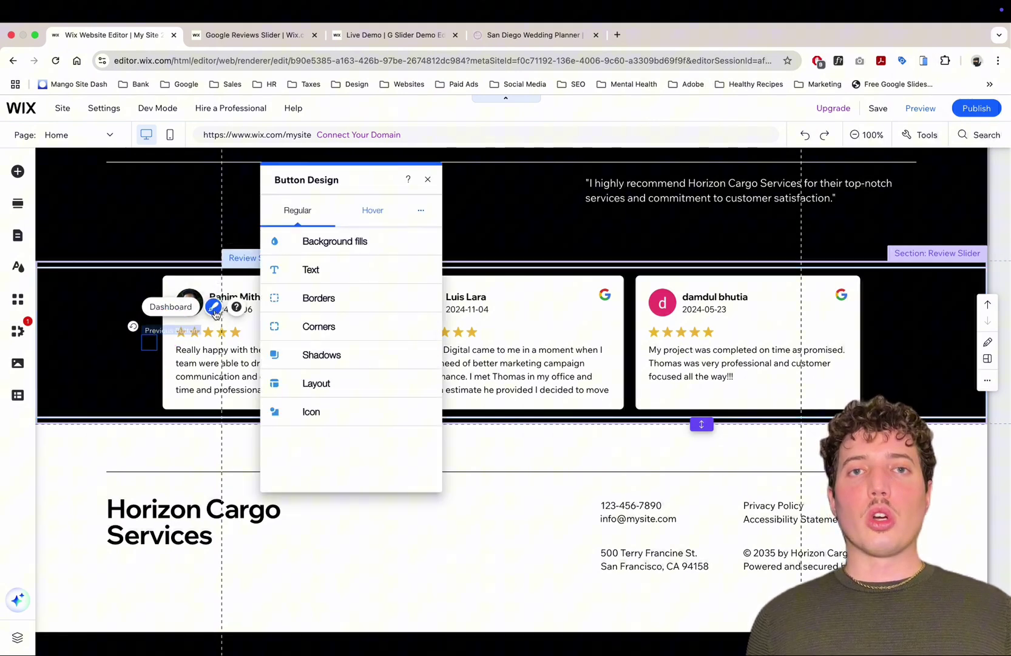
{"action": "left_click", "coordinate": [317, 415]}
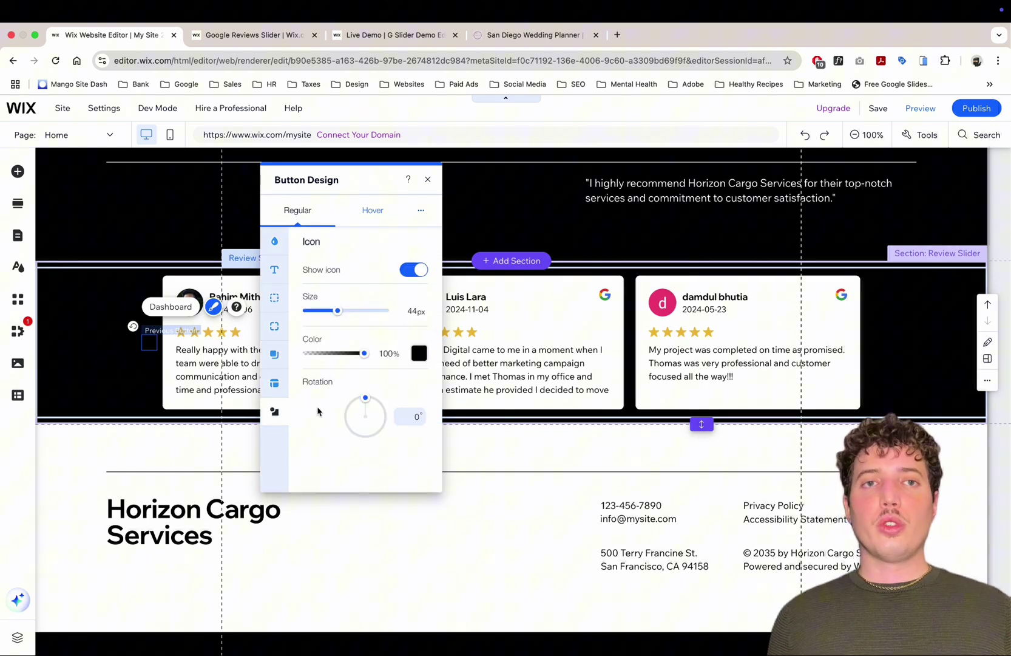
{"action": "left_click", "coordinate": [418, 354]}
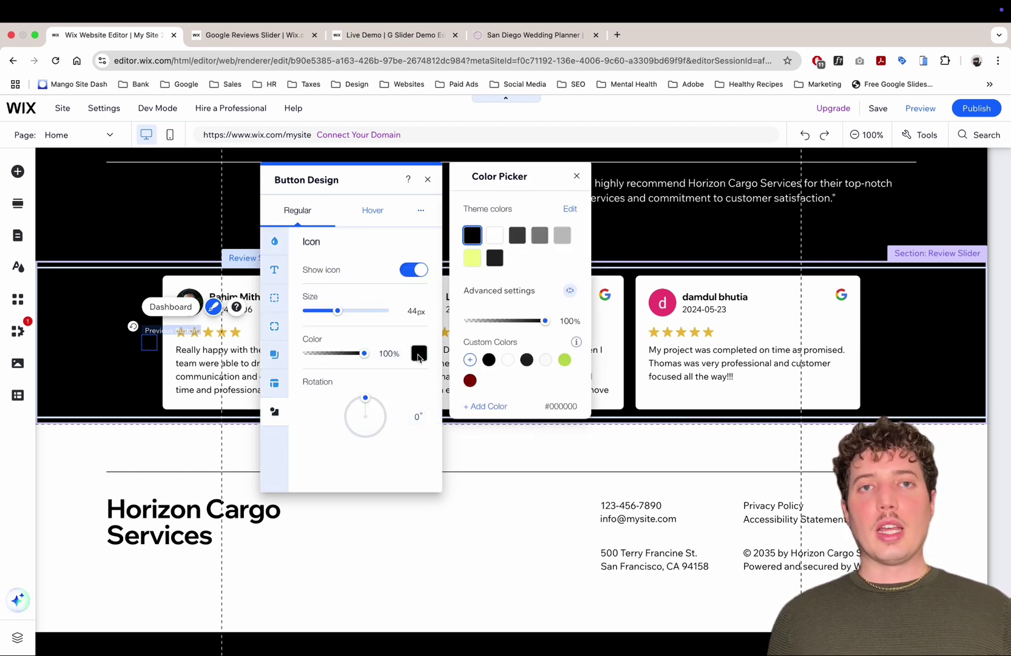
{"action": "left_click", "coordinate": [494, 235]}
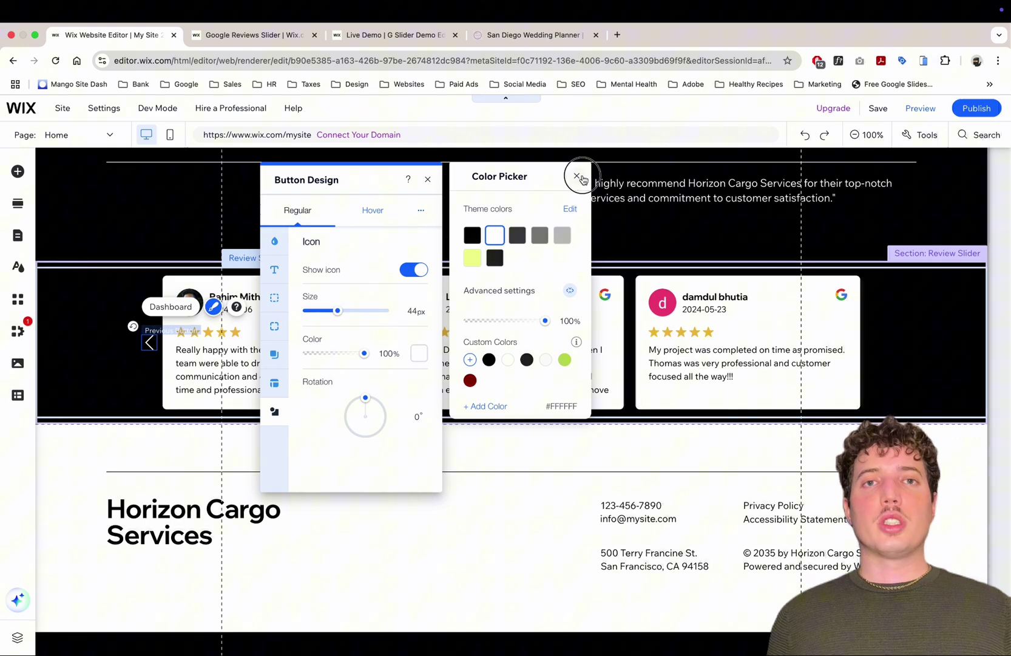
{"action": "left_click", "coordinate": [576, 176]}
Reselect the whole review slider and switch to the mobile layout
{"action": "left_click", "coordinate": [428, 180]}
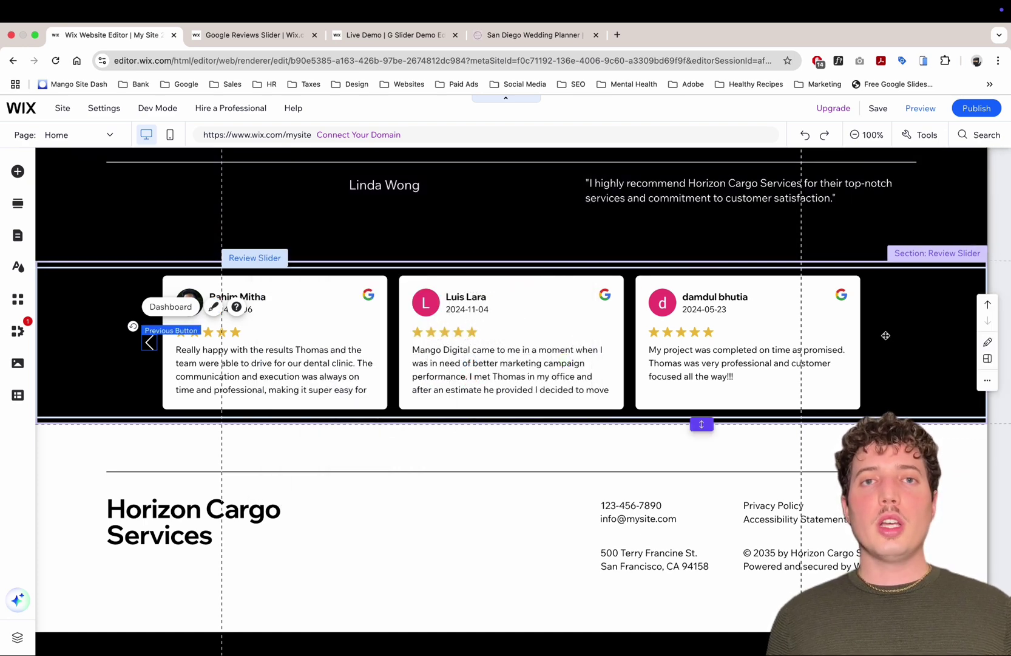
{"action": "left_click", "coordinate": [923, 329]}
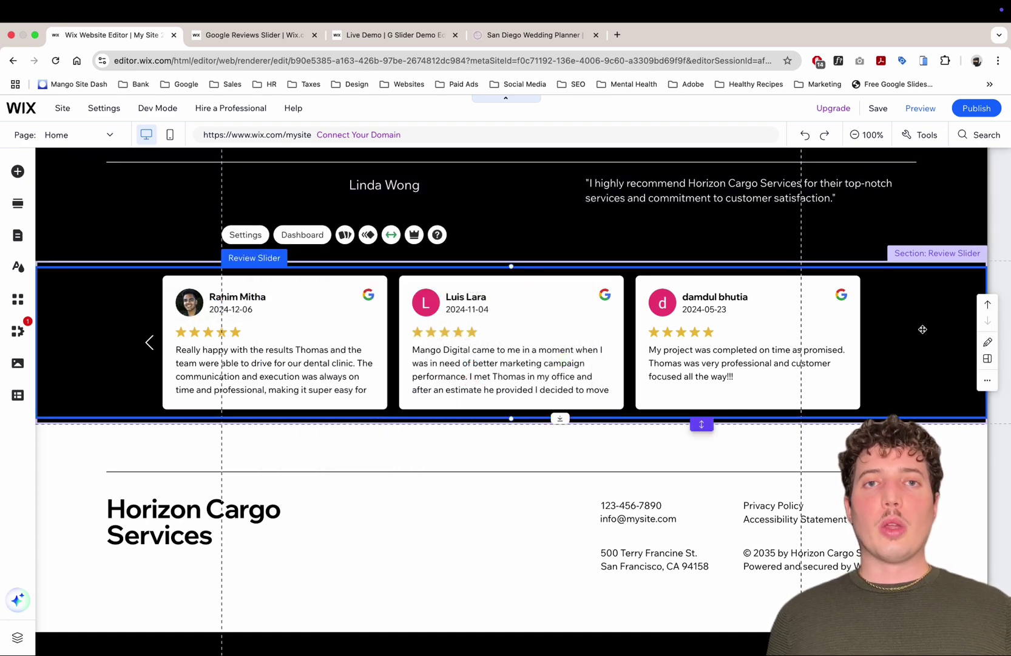
{"action": "left_click", "coordinate": [880, 340]}
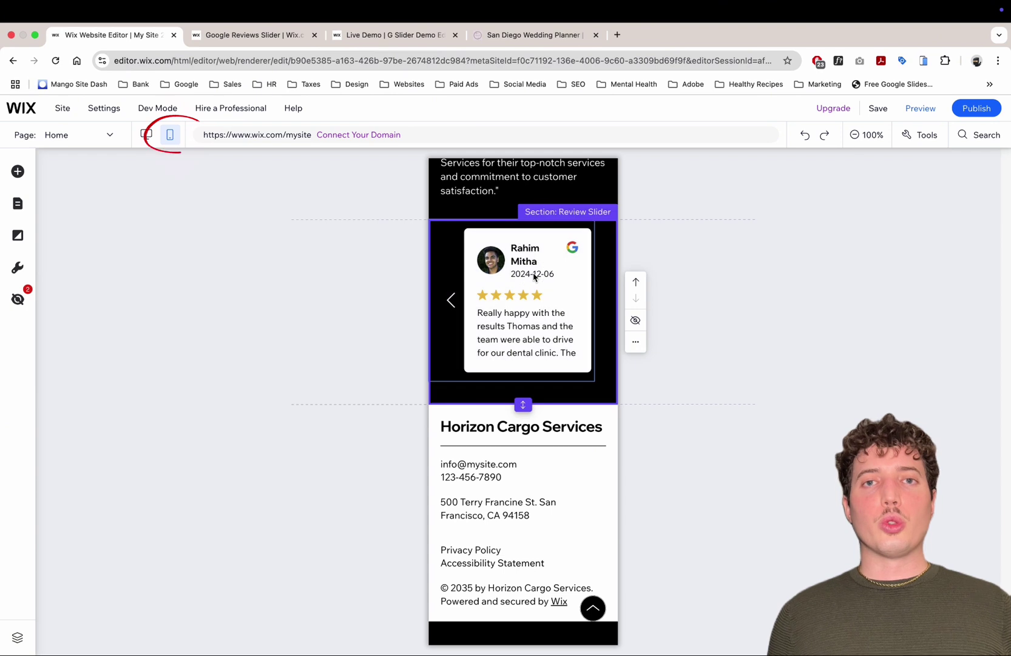
Widen the mobile Review Slider to 327 px across the section and move it slightly lower
{"action": "left_click", "coordinate": [588, 294]}
{"action": "left_click_drag", "start_coordinate": [593, 301], "coordinate": [623, 298]}
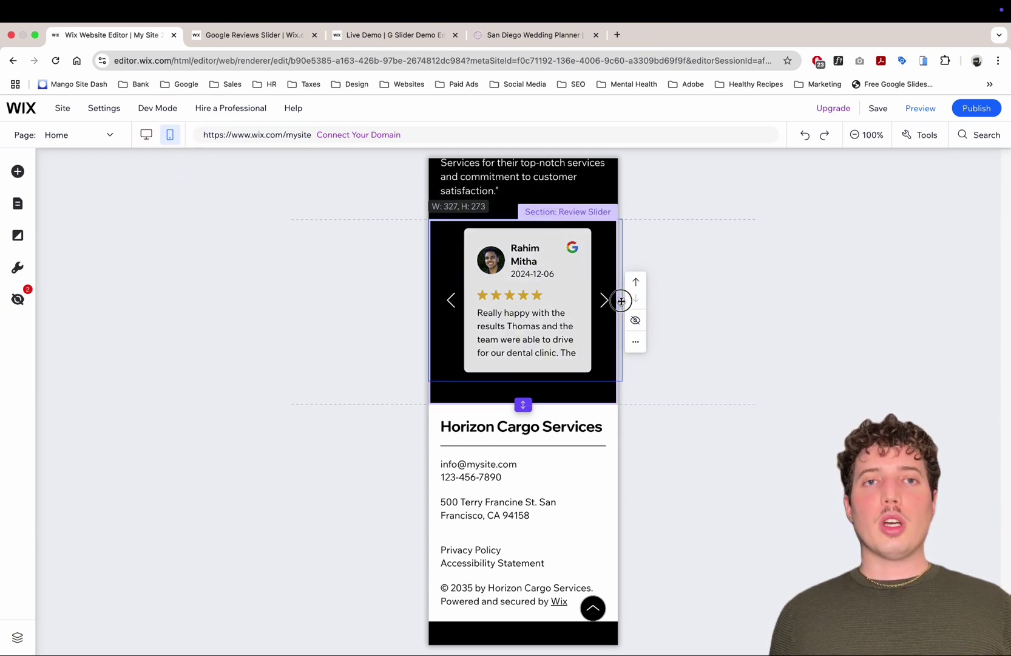
{"action": "left_click_drag", "start_coordinate": [549, 290], "coordinate": [549, 297]}
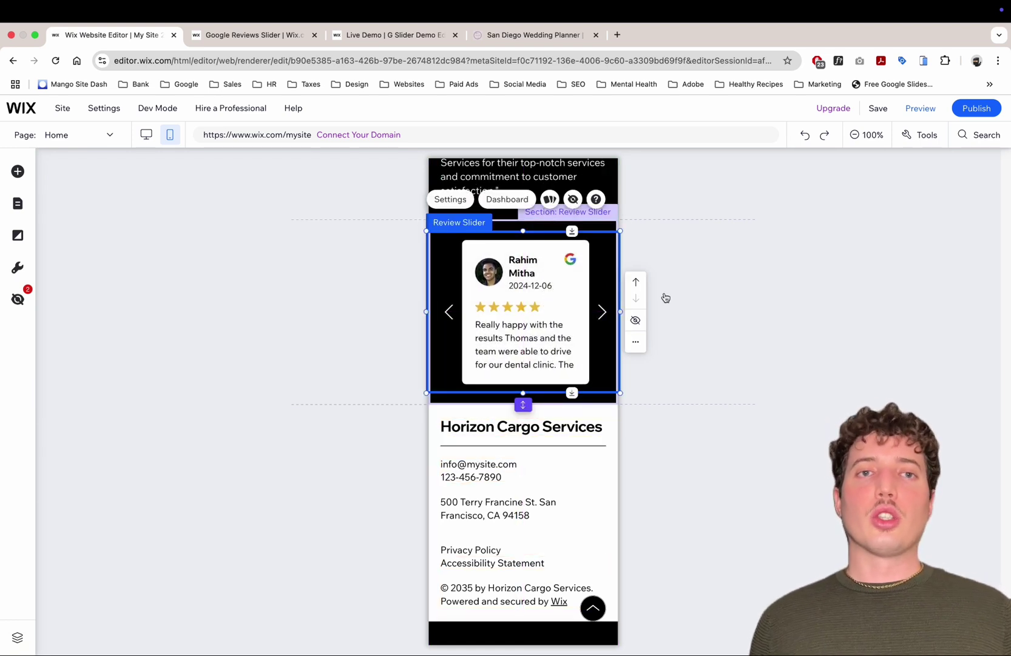
{"action": "left_click", "coordinate": [711, 289]}
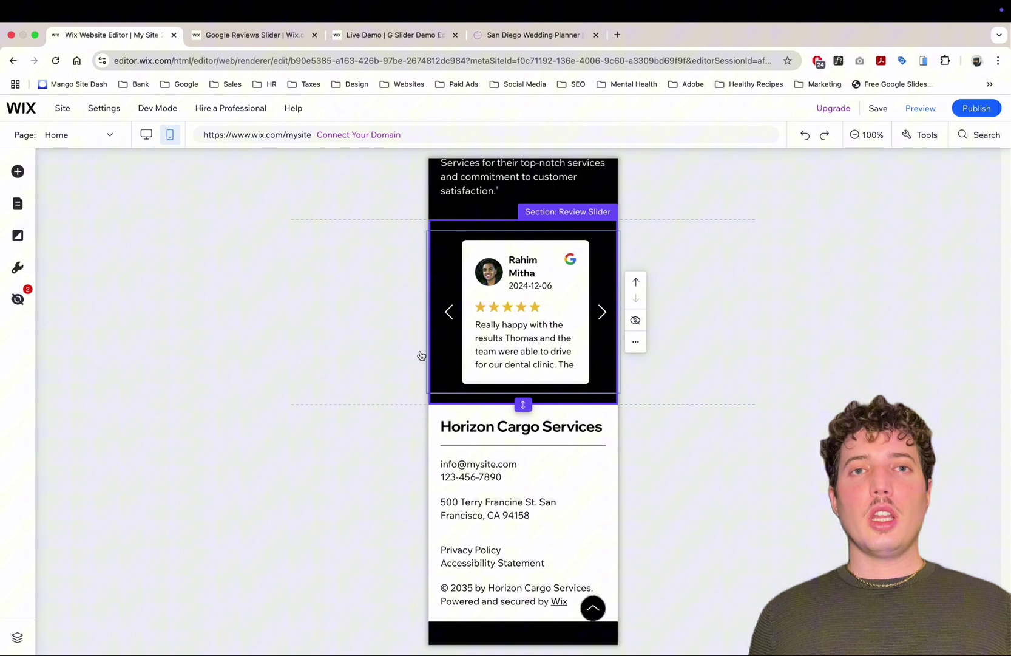
{"action": "left_click", "coordinate": [521, 309]}
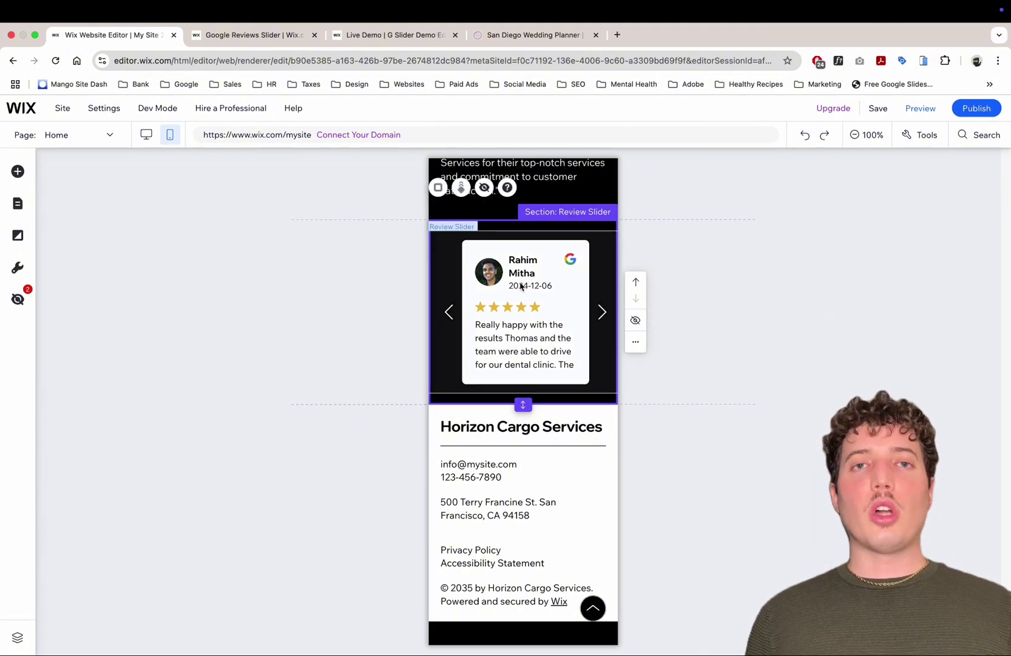
{"action": "left_click", "coordinate": [344, 226]}
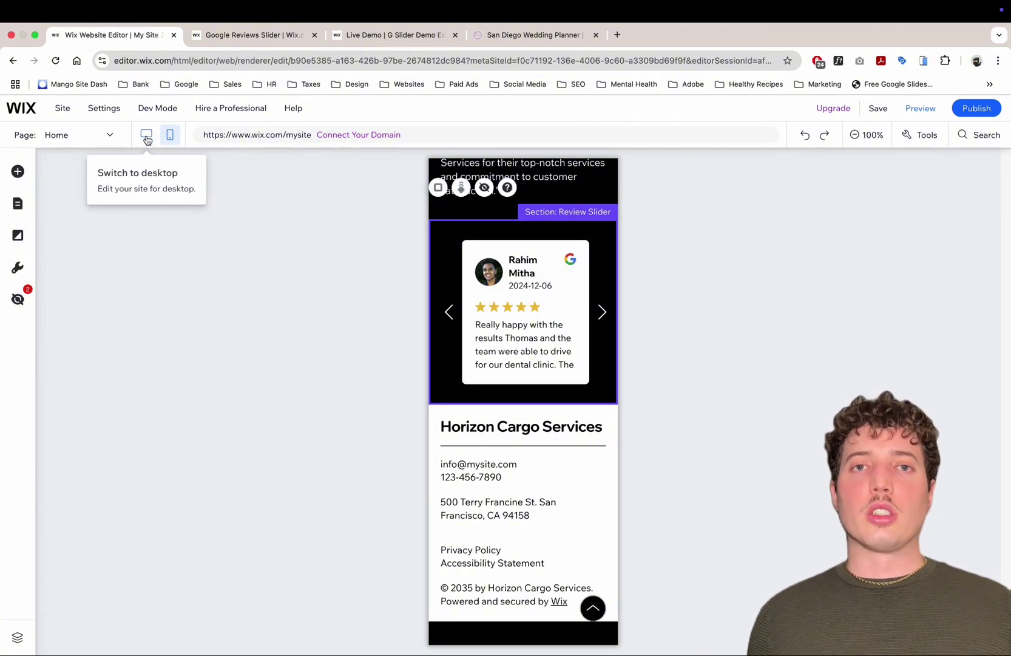
In the desktop layout, drag a second Review Slider from App Widgets into the new empty section
{"action": "left_click", "coordinate": [103, 290]}
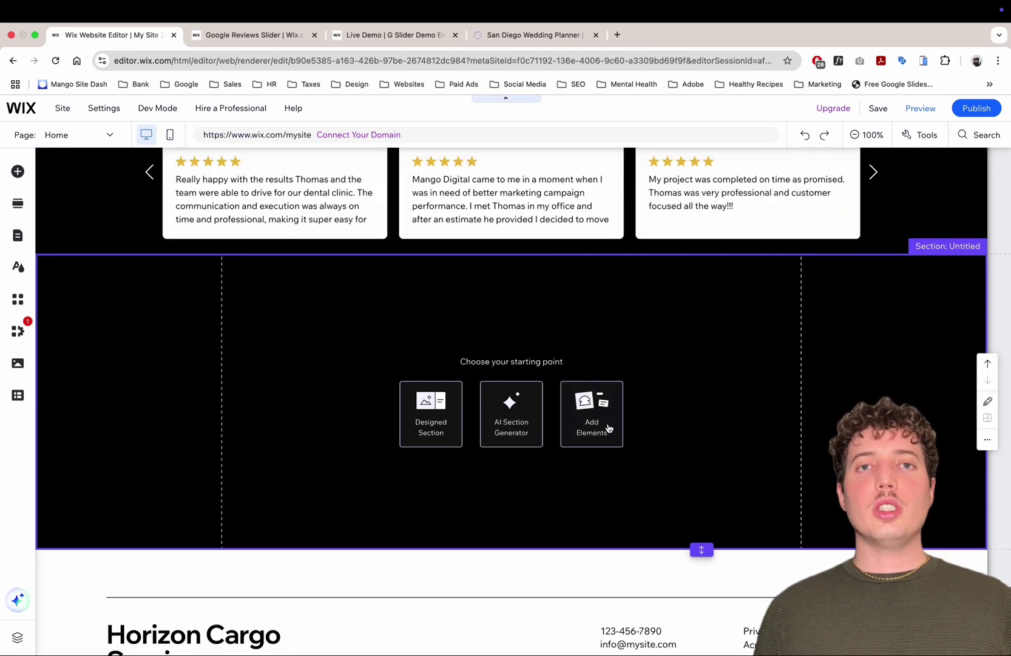
{"action": "left_click", "coordinate": [609, 429]}
{"action": "left_click", "coordinate": [59, 636]}
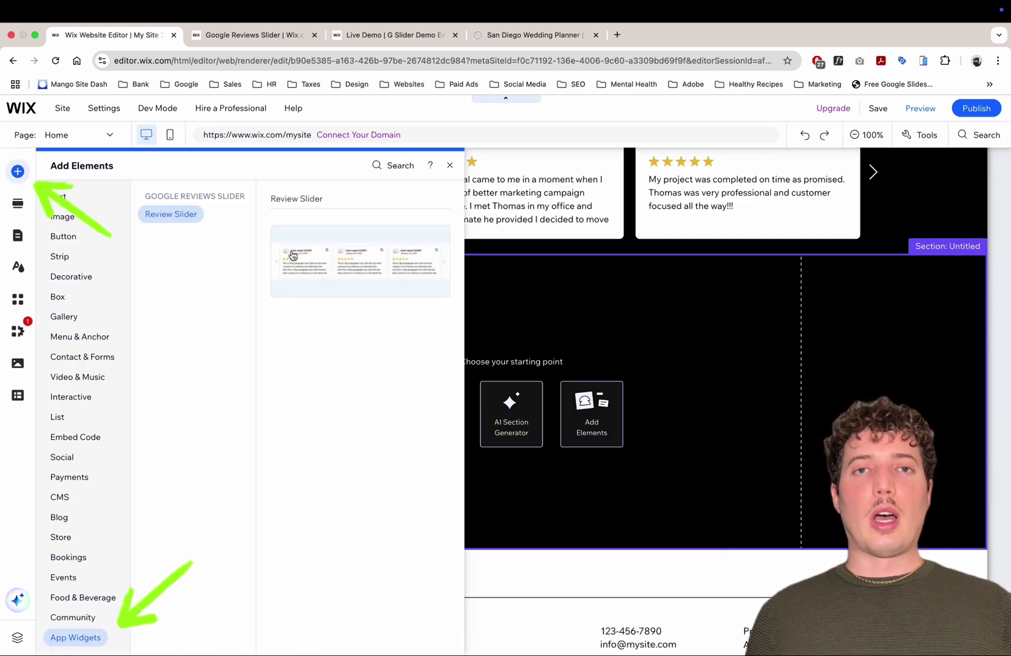
{"action": "left_click_drag", "start_coordinate": [315, 242], "coordinate": [347, 347]}
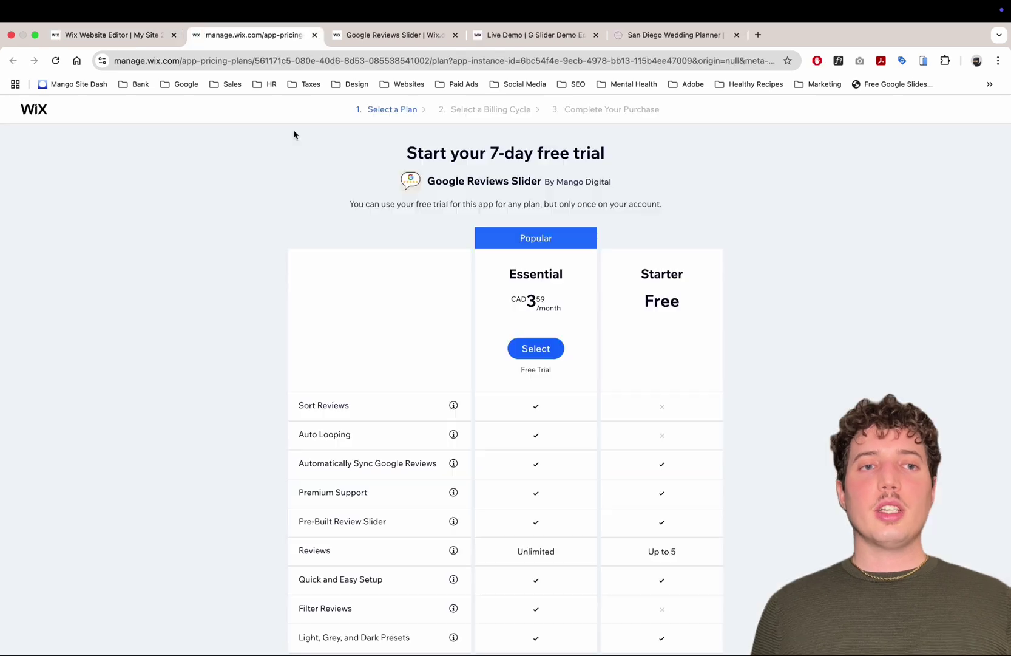
{"action": "scroll", "coordinate": [289, 157], "scroll_direction": "down", "scroll_amount": 3}
{"action": "scroll", "coordinate": [289, 158], "scroll_direction": "up", "scroll_amount": 2}
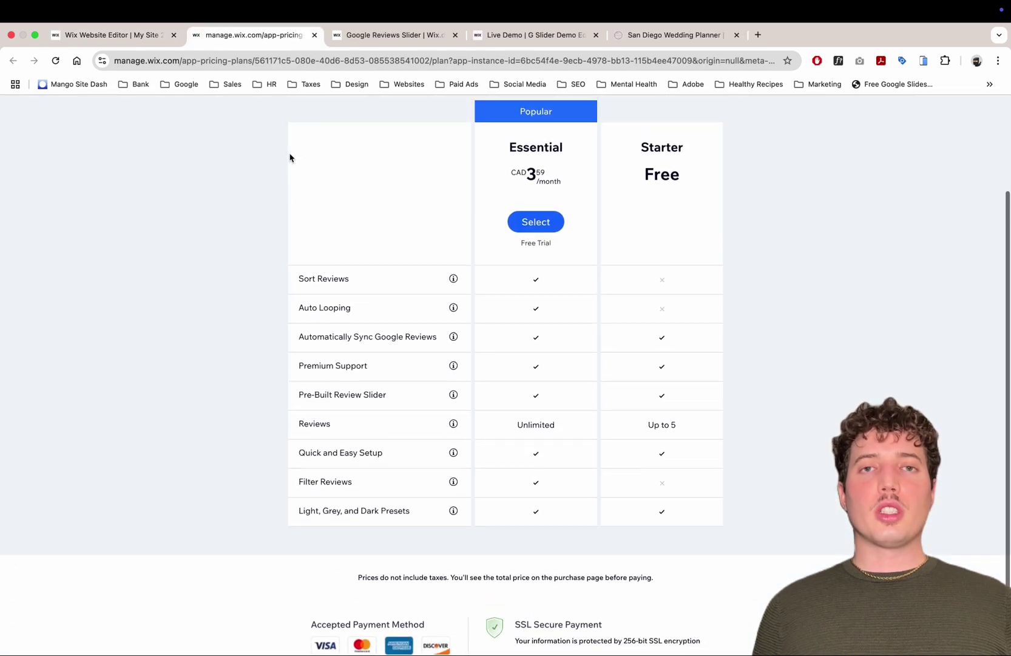
{"action": "scroll", "coordinate": [289, 157], "scroll_direction": "up", "scroll_amount": 1}
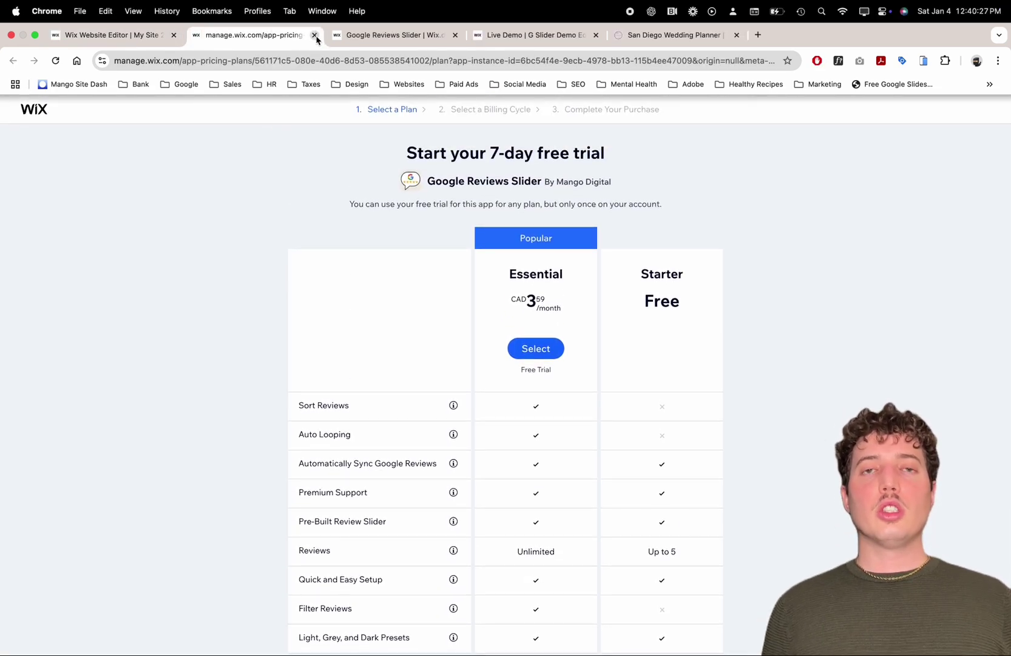
{"action": "scroll", "coordinate": [297, 194], "scroll_direction": "down", "scroll_amount": 3}
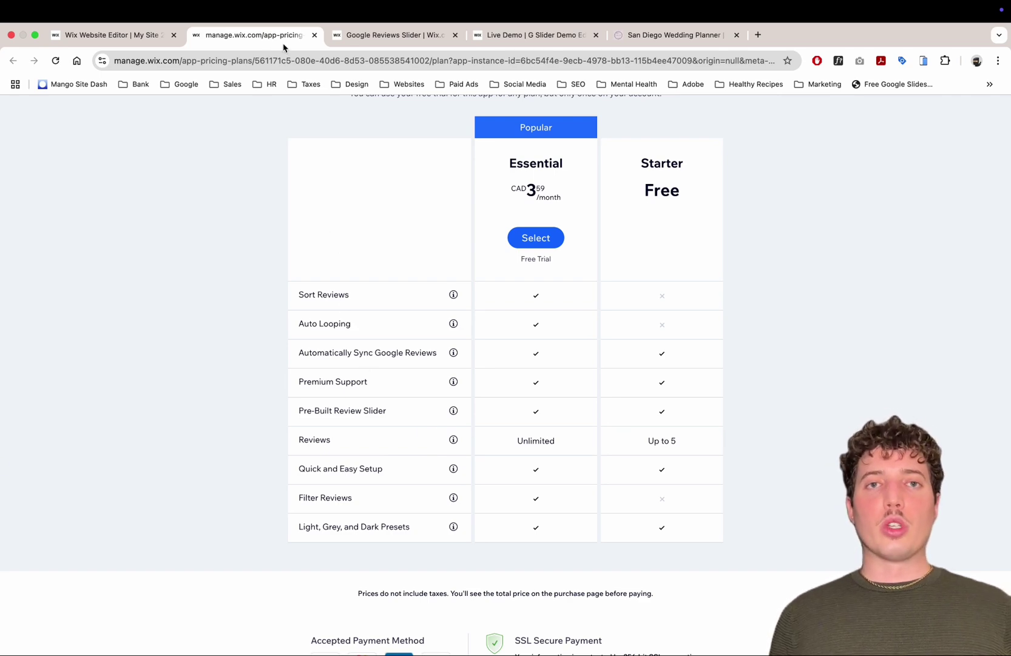
Close the pricing tab and apply the Dark preset to the second review slider
{"action": "key", "text": "super+w"}
{"action": "left_click", "coordinate": [267, 266]}
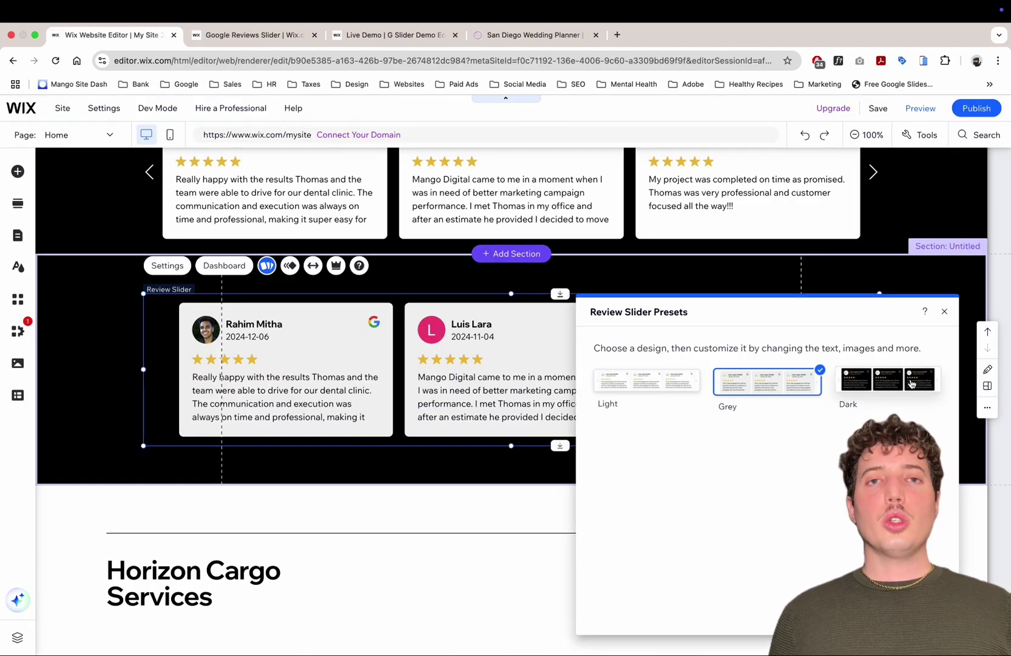
{"action": "left_click", "coordinate": [892, 393]}
{"action": "left_click", "coordinate": [944, 310]}
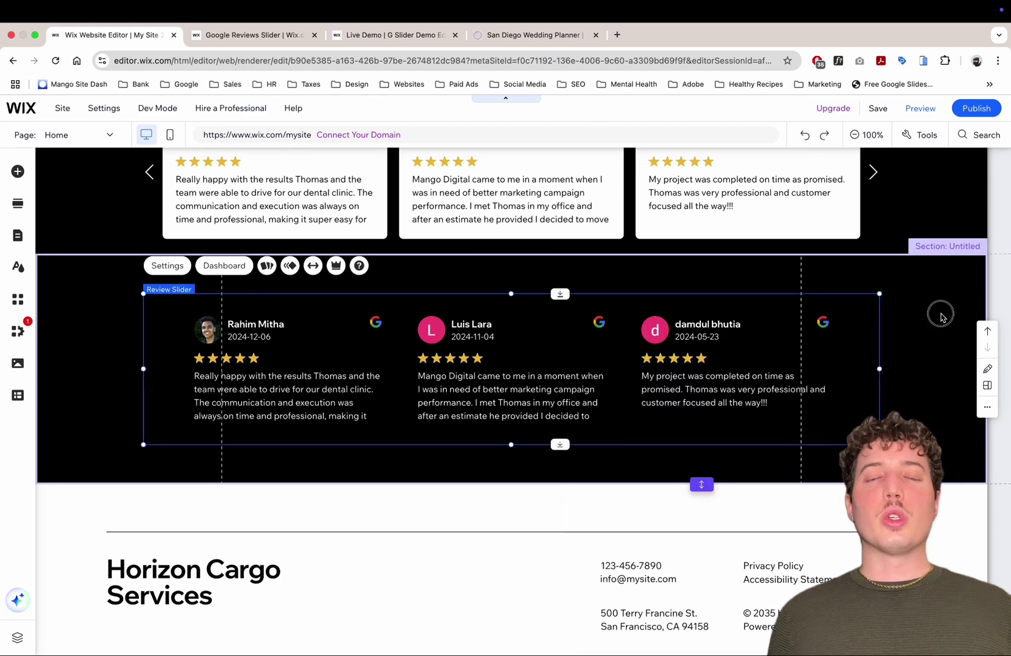
Set the slider section's background colour to white
{"action": "left_click", "coordinate": [942, 316]}
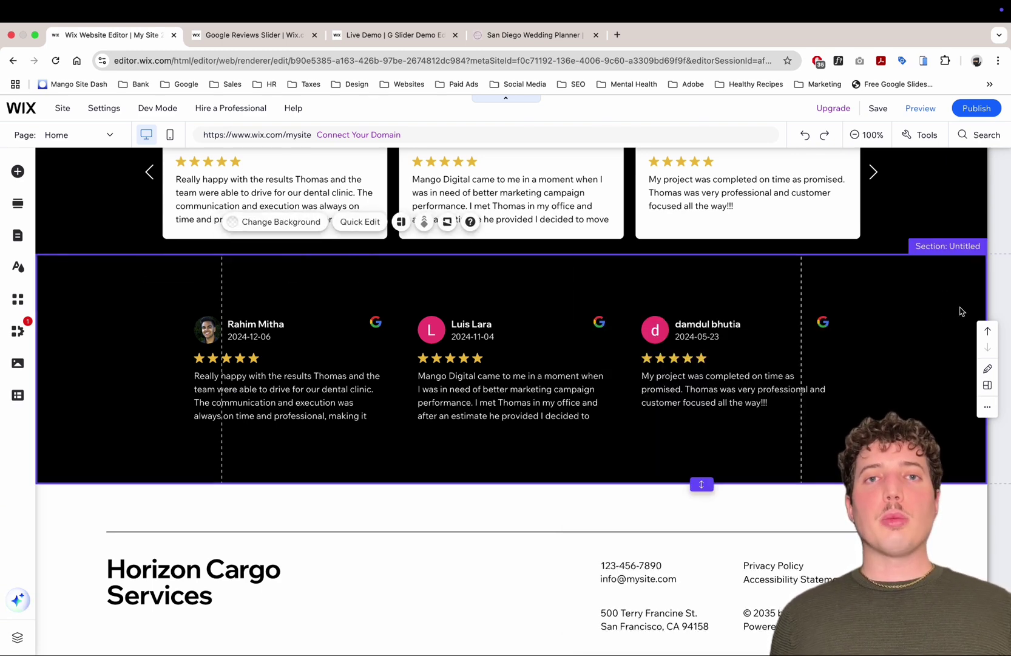
{"action": "left_click", "coordinate": [278, 221]}
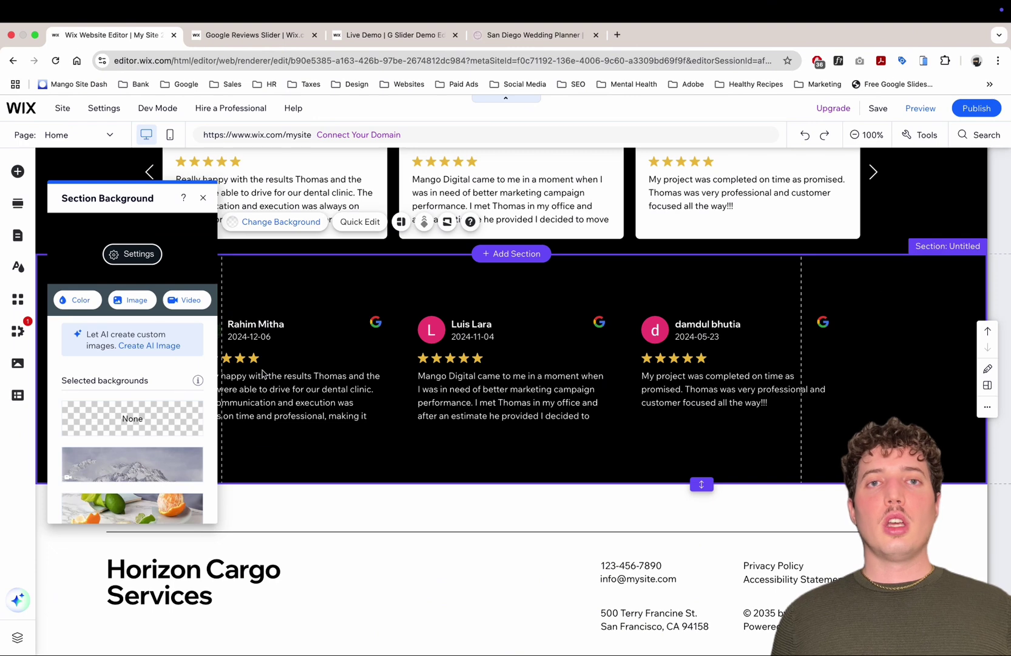
{"action": "left_click", "coordinate": [76, 301]}
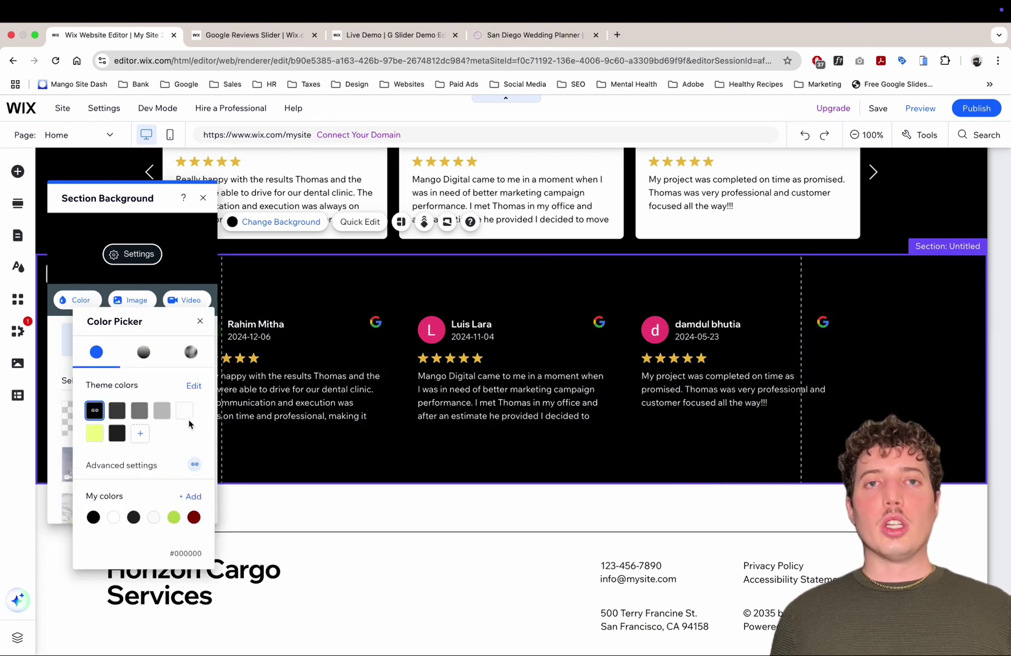
{"action": "left_click", "coordinate": [184, 410]}
{"action": "left_click", "coordinate": [204, 198]}
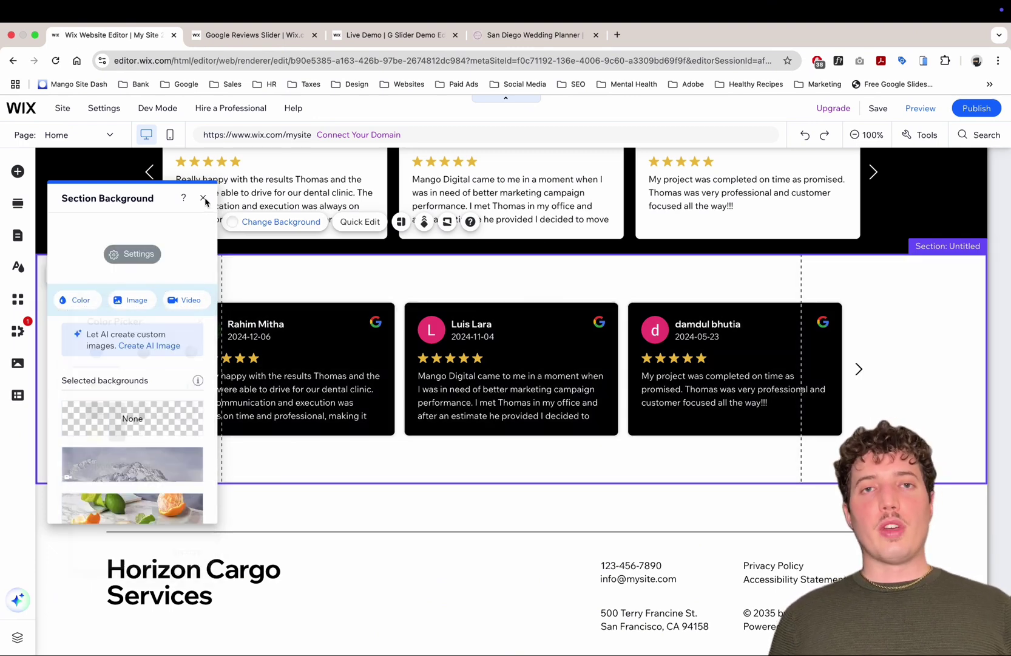
{"action": "left_click", "coordinate": [238, 361]}
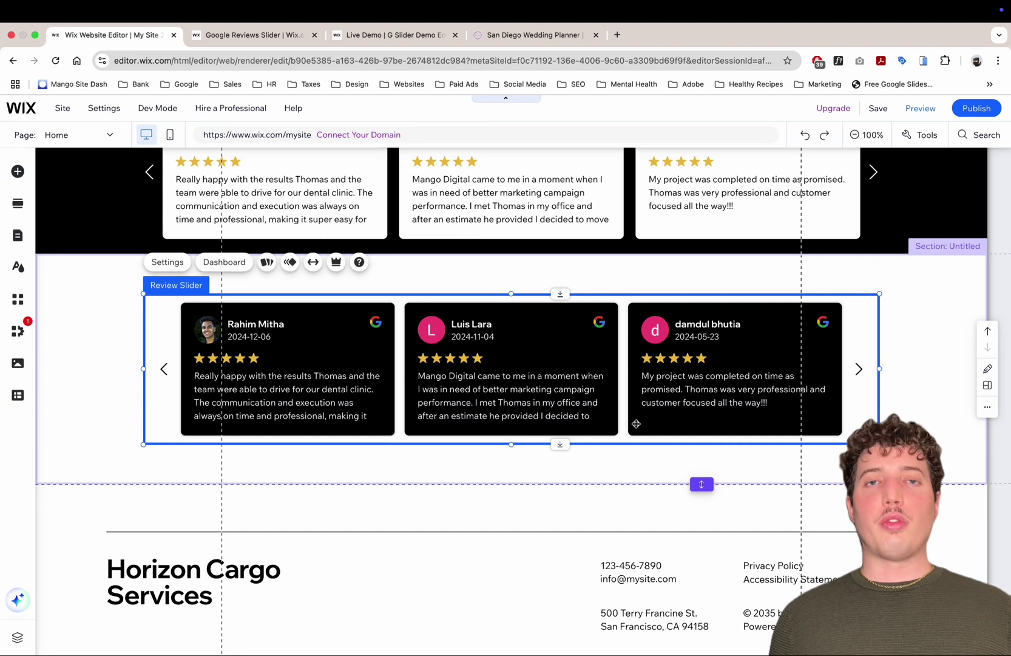
{"action": "left_click", "coordinate": [947, 338]}
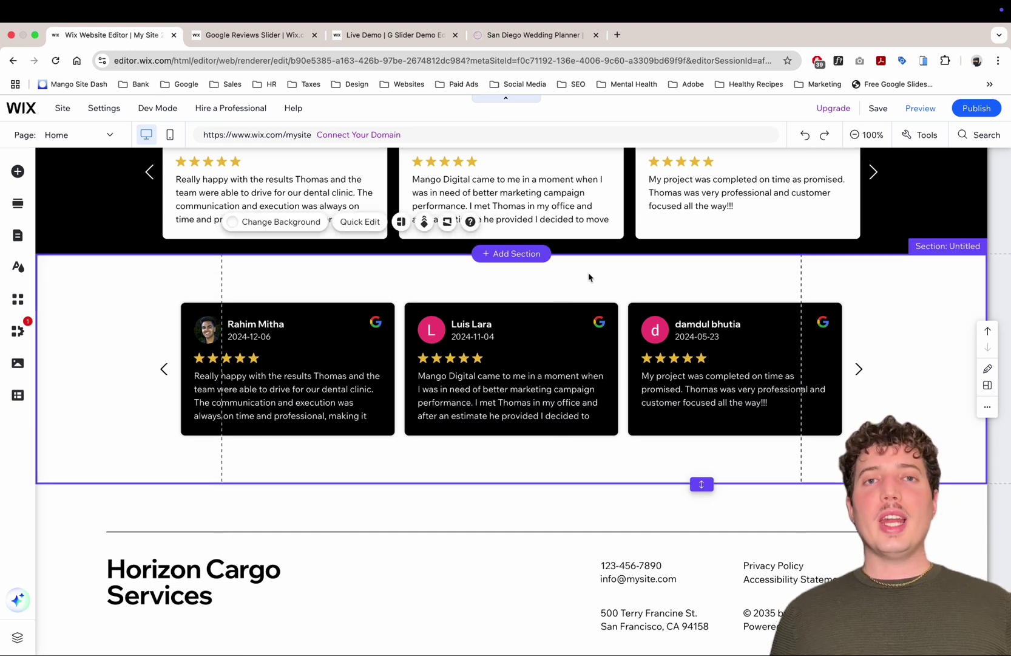